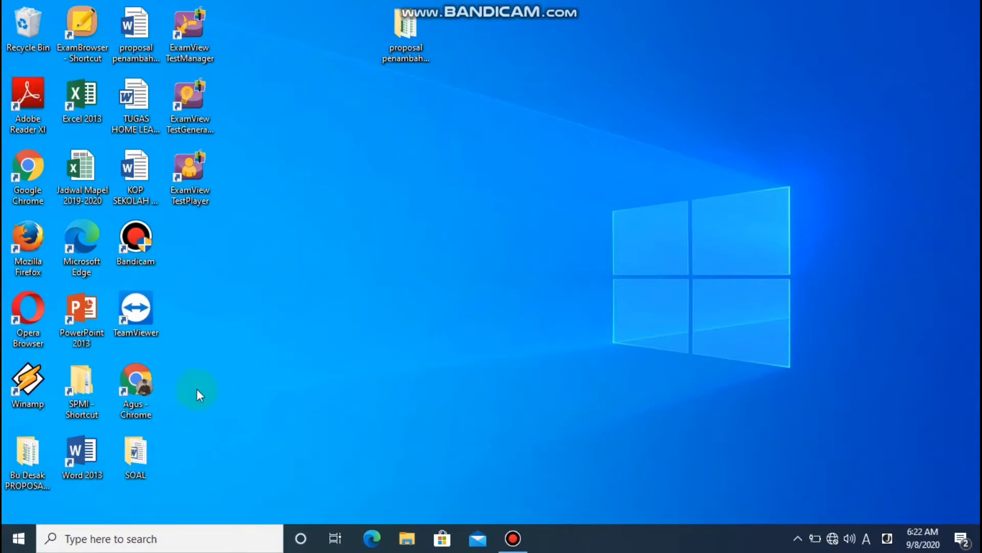
- Open the document SOAL POST TES MATERI BAB 1 from the desktop's SOAL folder and dismiss the Office activation notice
double_click(151, 454)
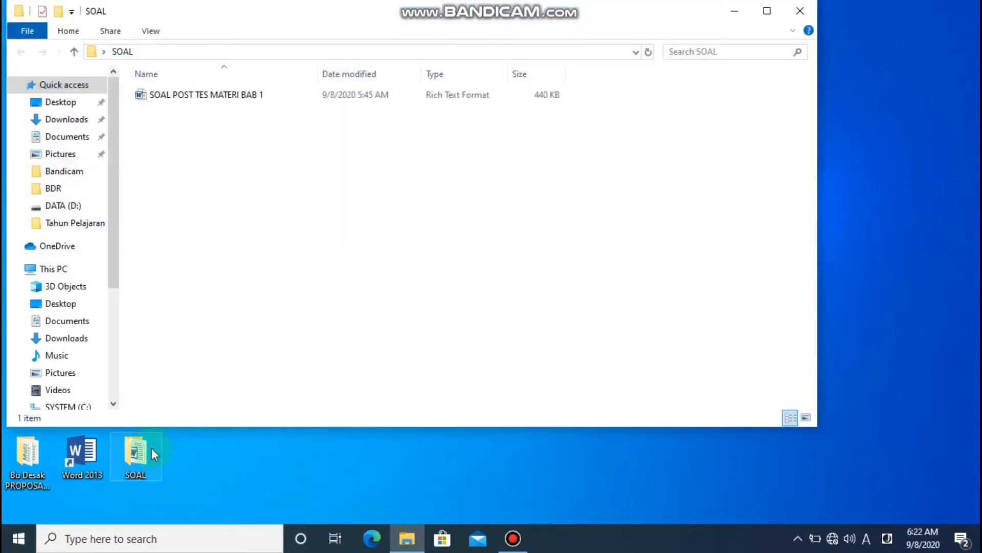
double_click(248, 97)
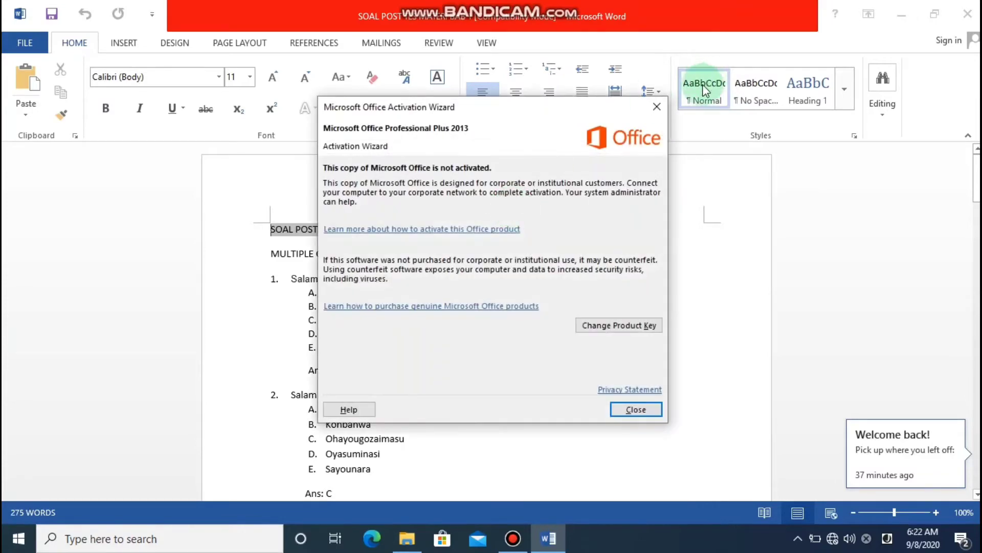
click(657, 107)
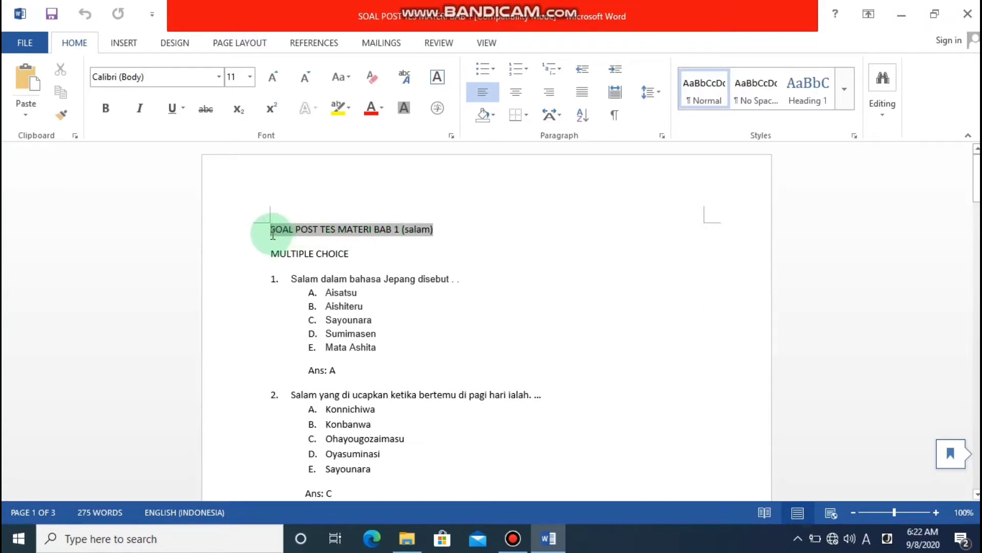
- Examine the document's title line and the MULTIPLE CHOICE heading above the first question
mouse_move(270, 234)
mouse_down()
mouse_move(407, 239)
mouse_move(430, 232)
mouse_up()
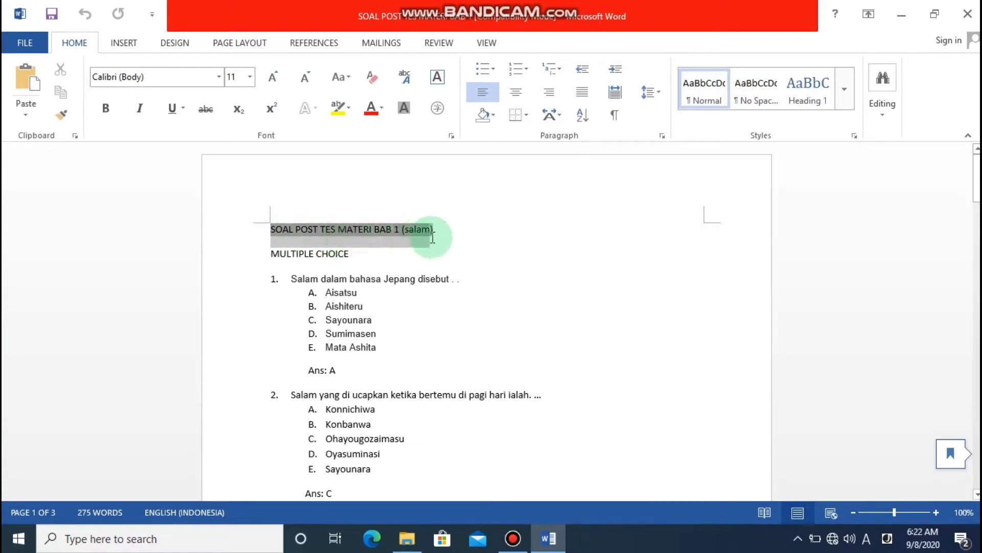
click(358, 260)
drag(355, 260, 274, 254)
click(399, 259)
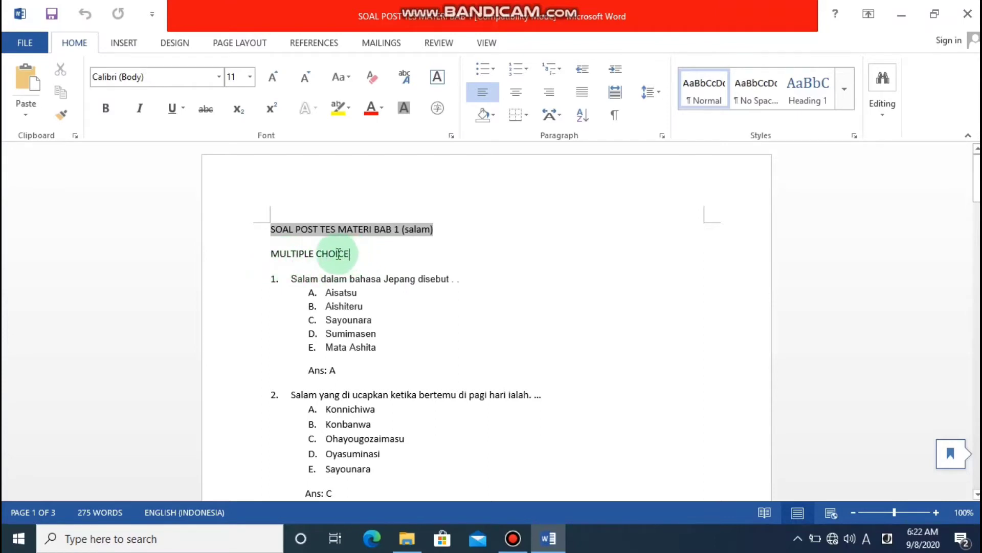
drag(351, 259, 293, 256)
click(473, 256)
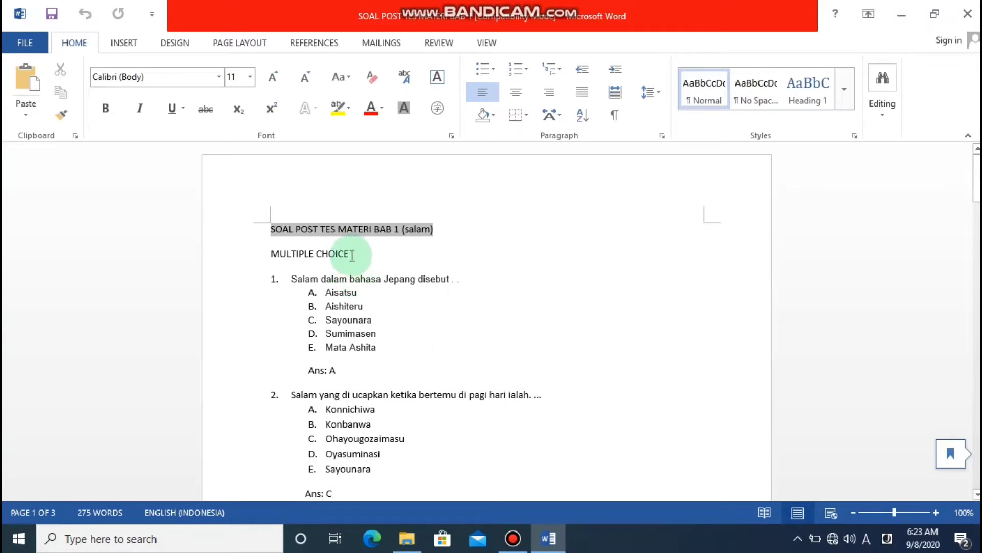
drag(352, 255, 286, 257)
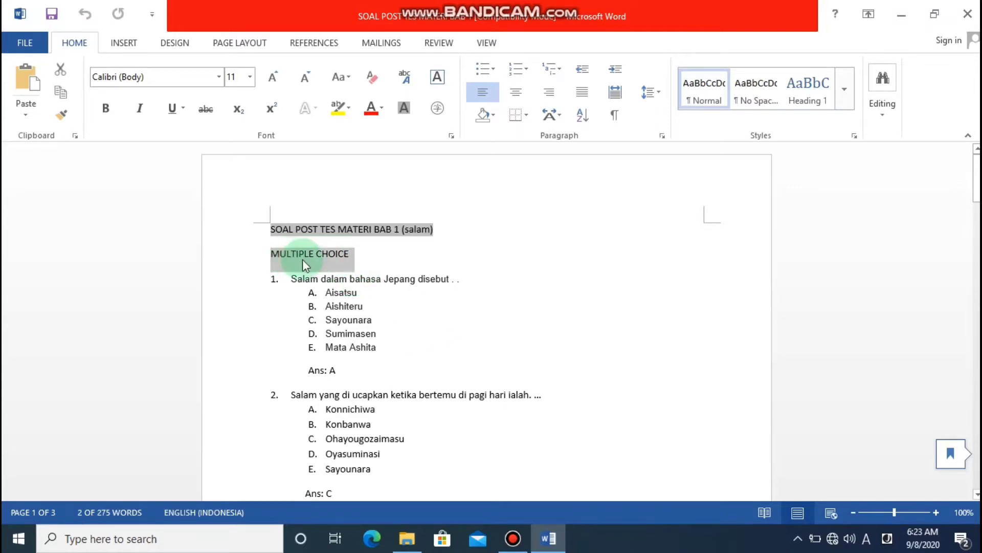
click(302, 259)
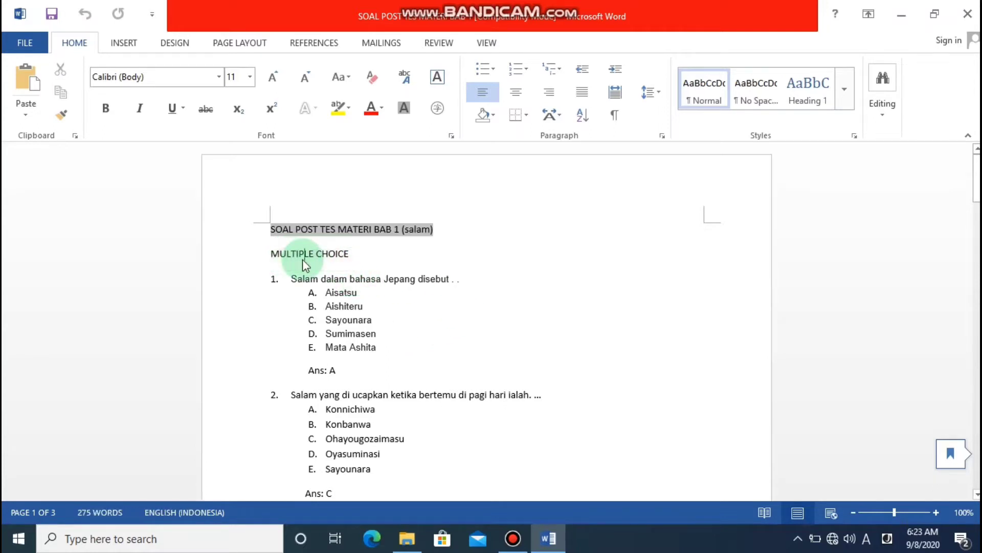
- Inspect the automatic numbering used for question 1 and the lettering of its answer options A to E
click(275, 282)
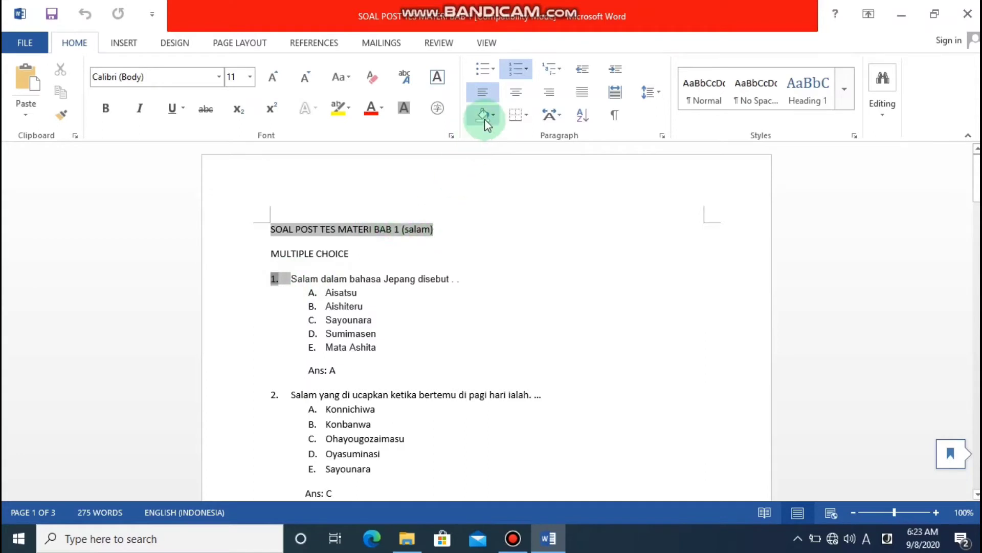
click(527, 71)
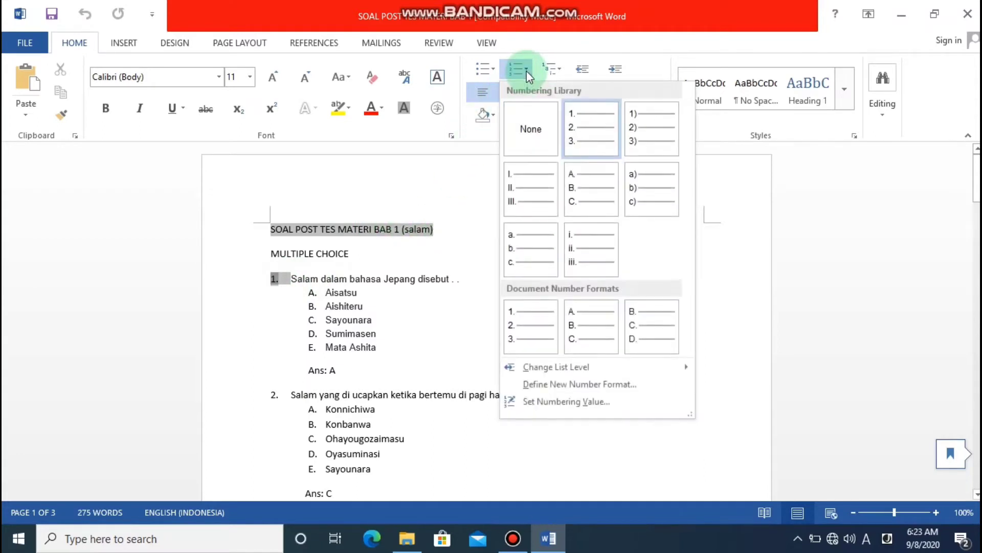
click(527, 72)
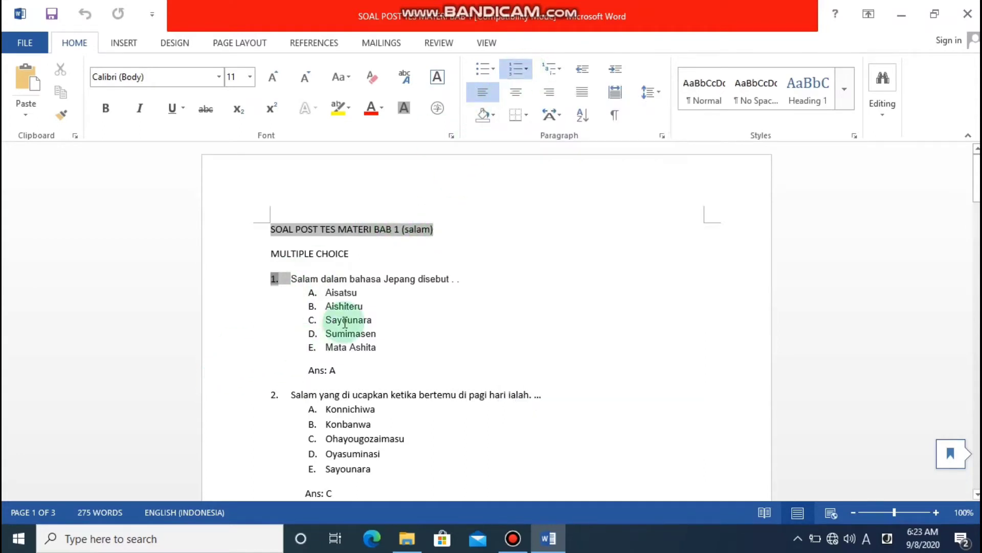
click(441, 325)
click(313, 292)
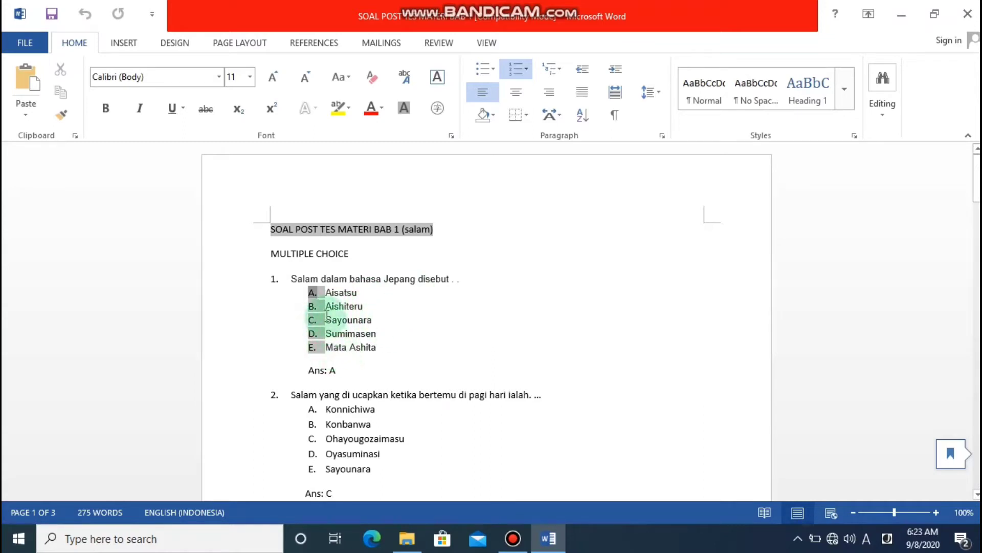
click(326, 348)
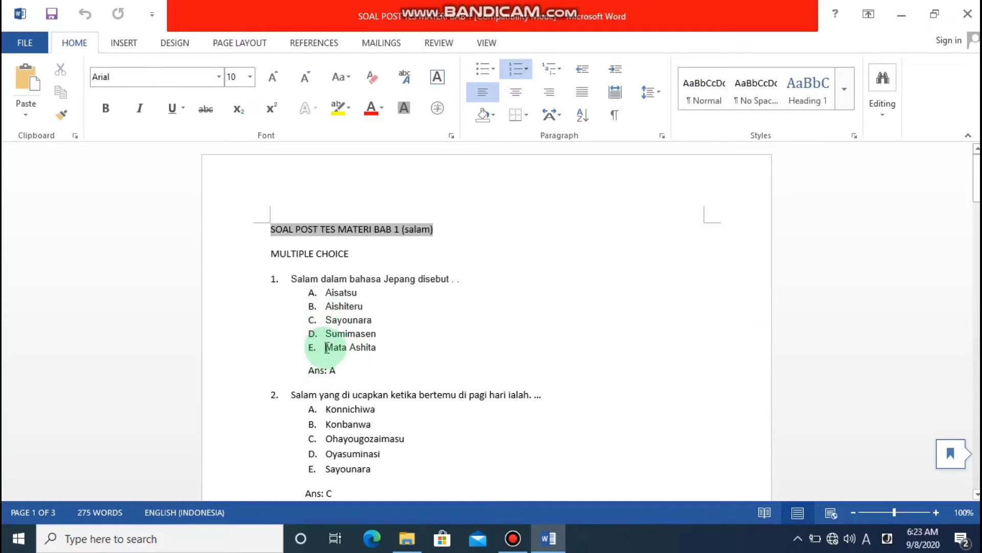
- Examine how the "Ans:" line is written beneath question 1 and review the remaining questions' answer lines
click(346, 374)
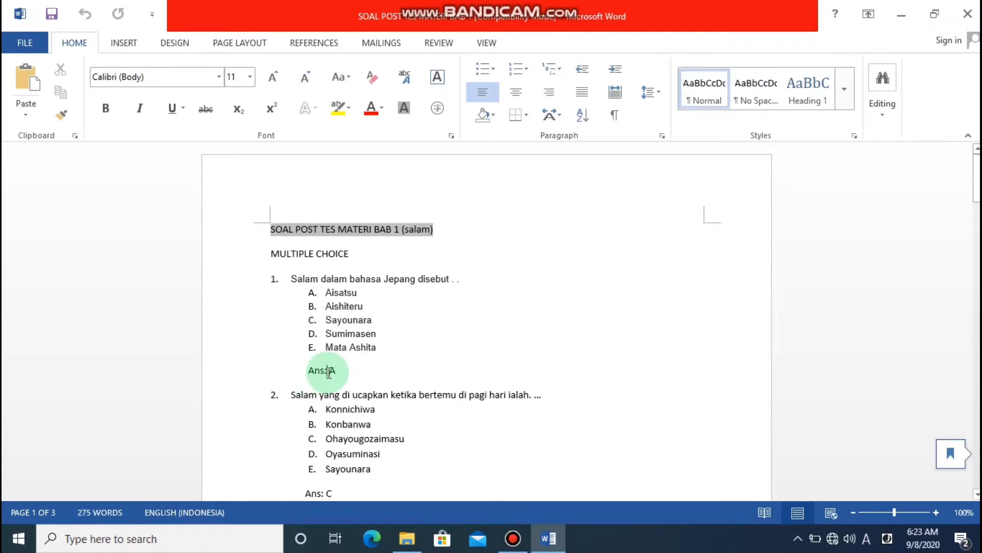
drag(308, 370, 339, 371)
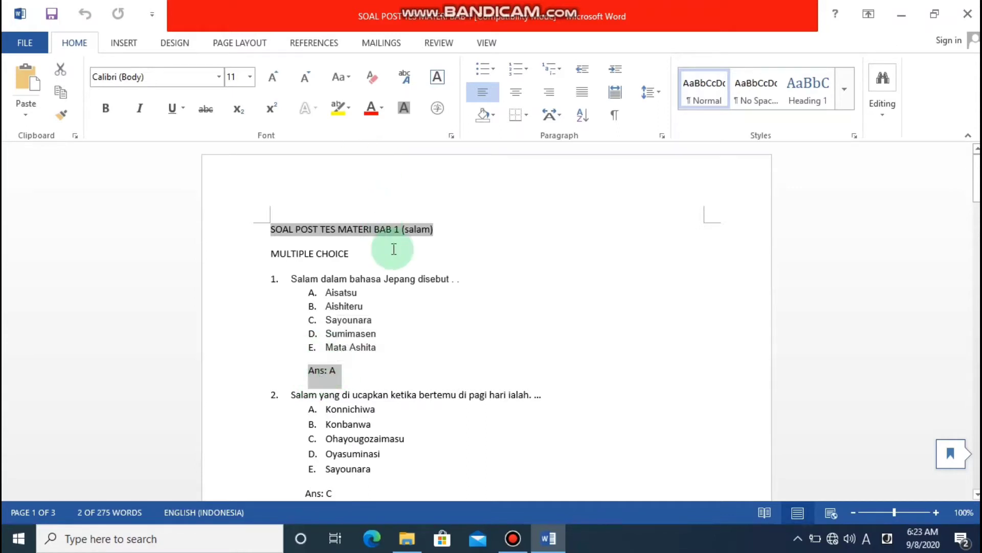
click(449, 331)
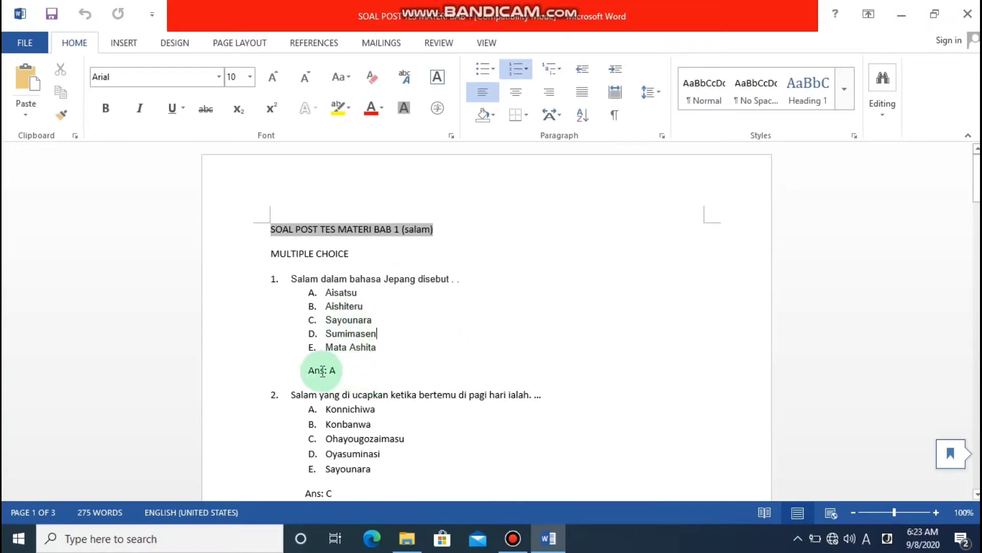
drag(326, 376, 334, 377)
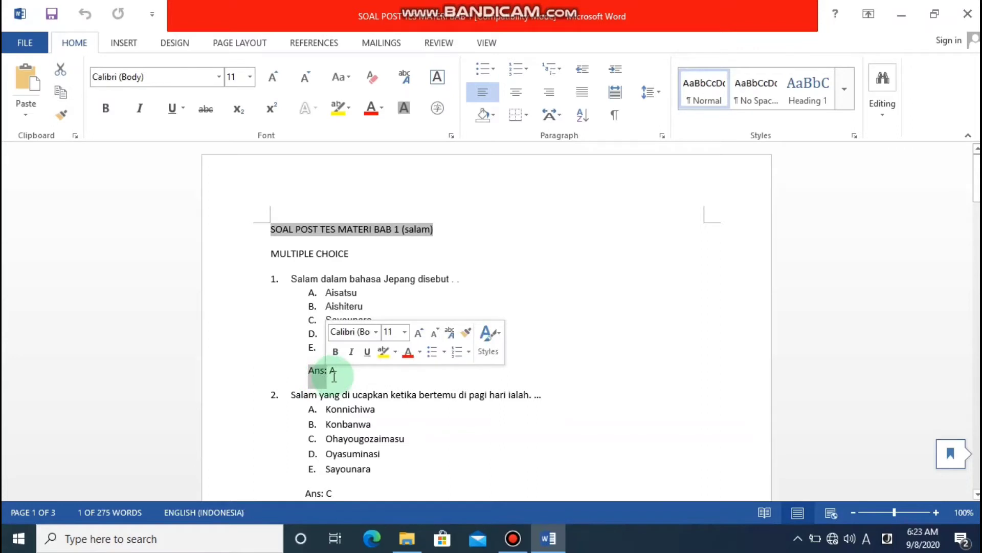
click(340, 375)
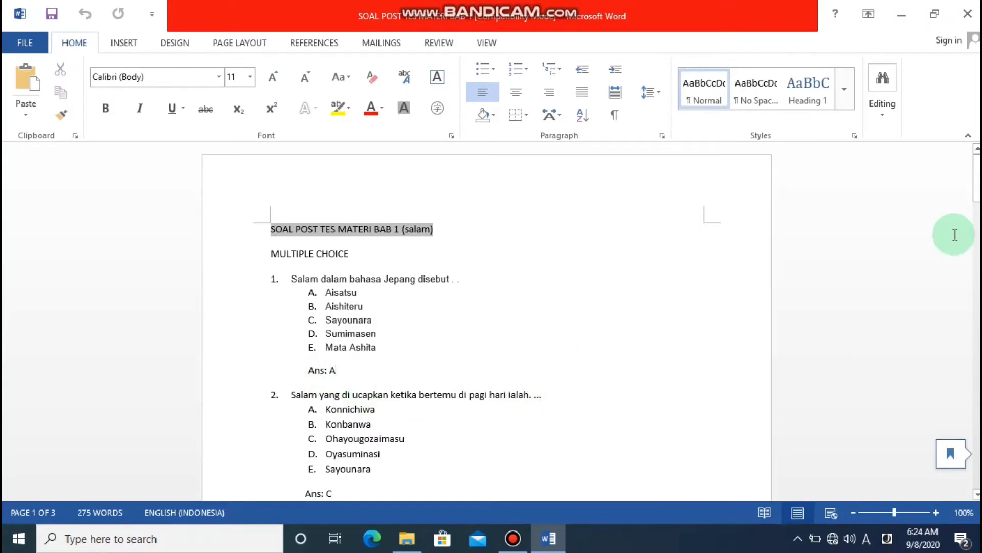
drag(976, 174, 976, 346)
click(596, 337)
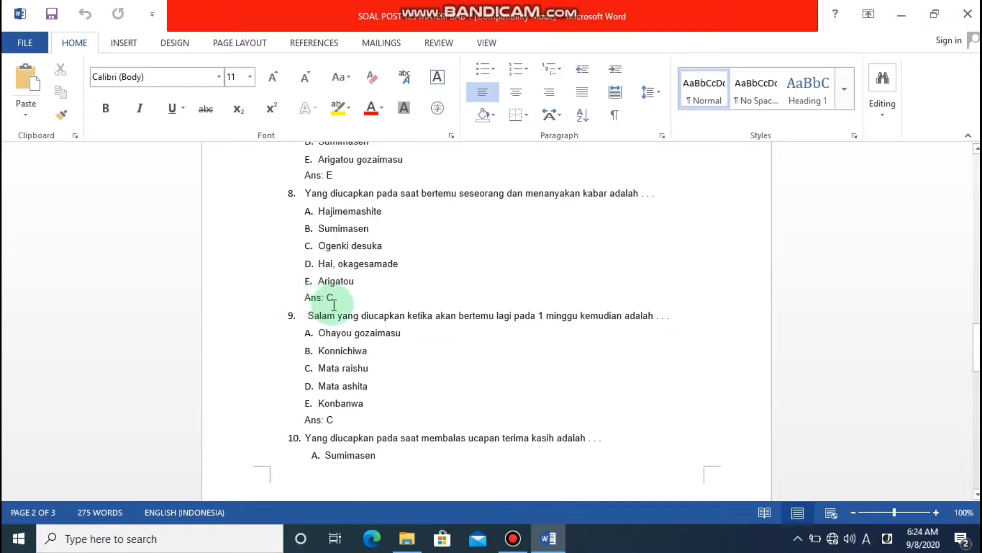
drag(976, 347, 974, 157)
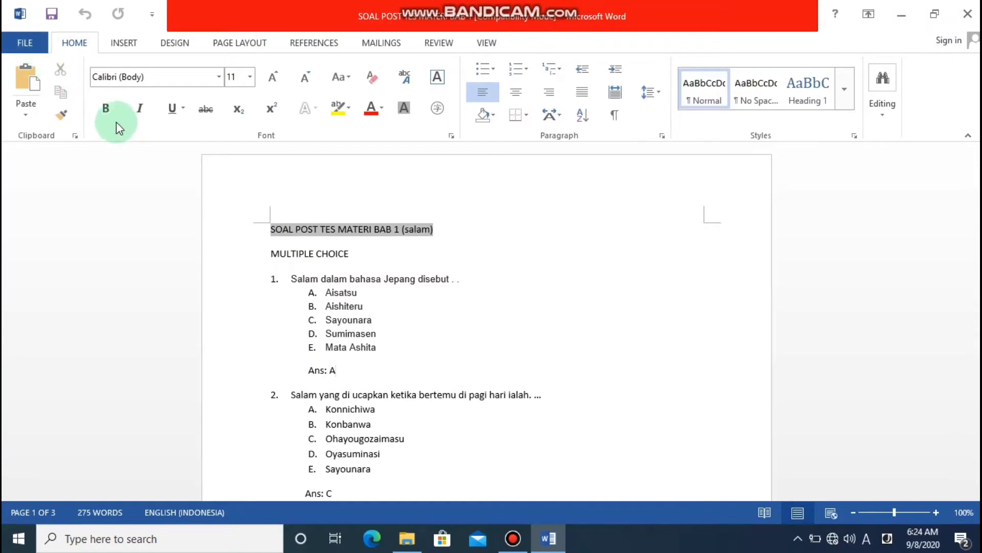
- Save the document in the SOAL folder as Rich Text Format under its existing name, and close the document and folder windows
click(32, 41)
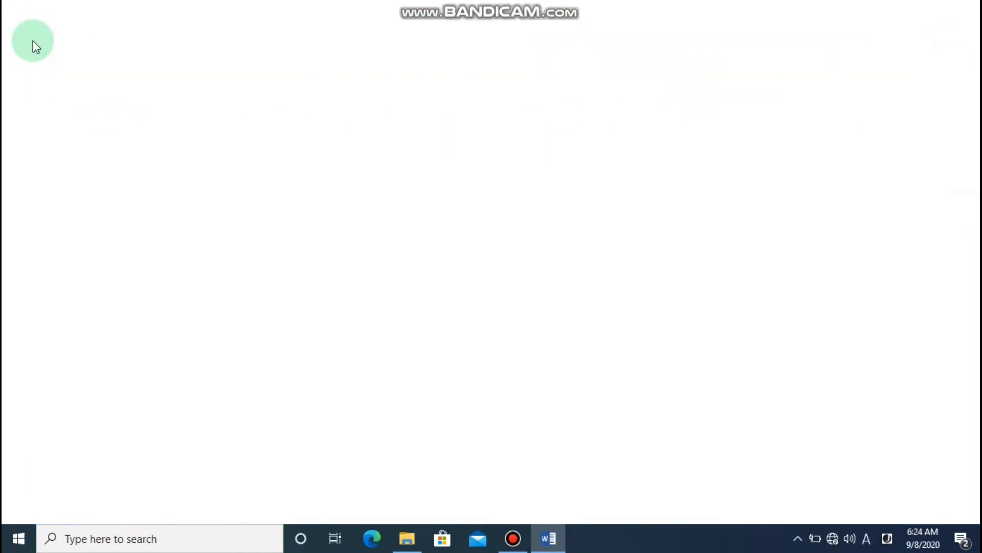
click(32, 187)
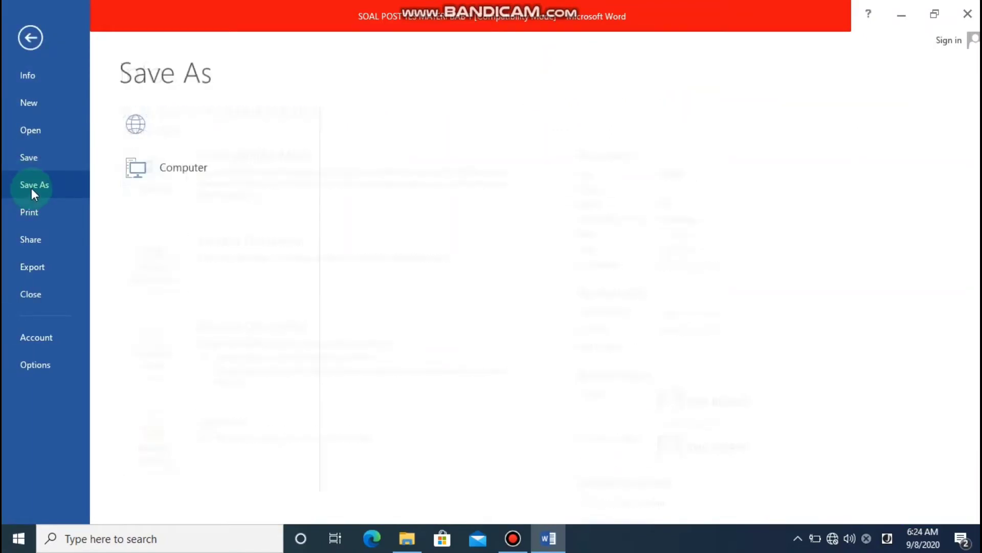
click(367, 453)
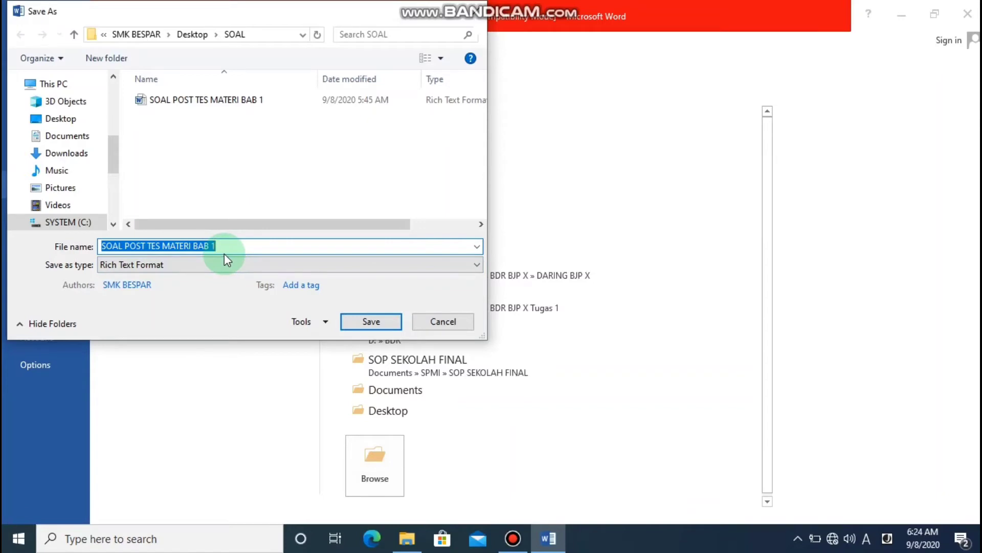
click(163, 267)
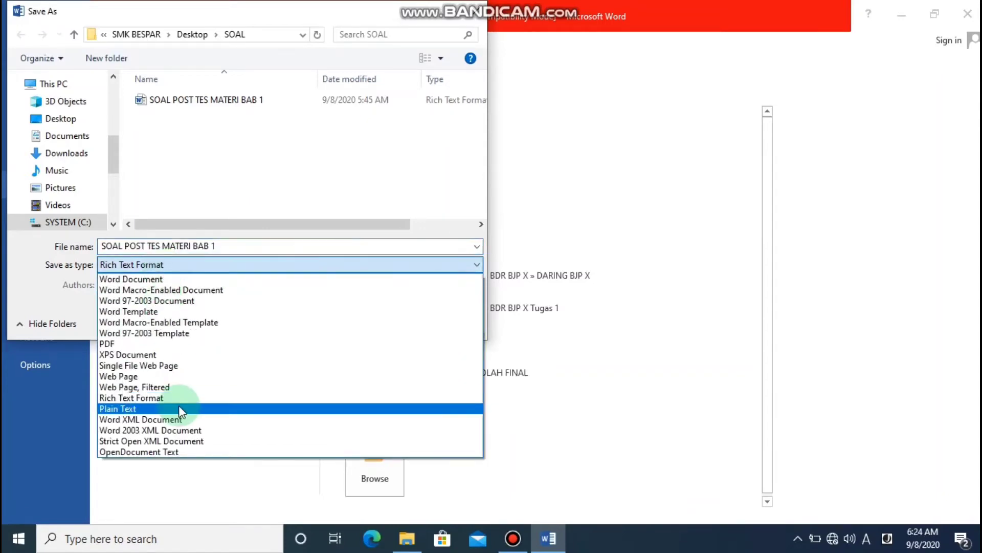
click(179, 399)
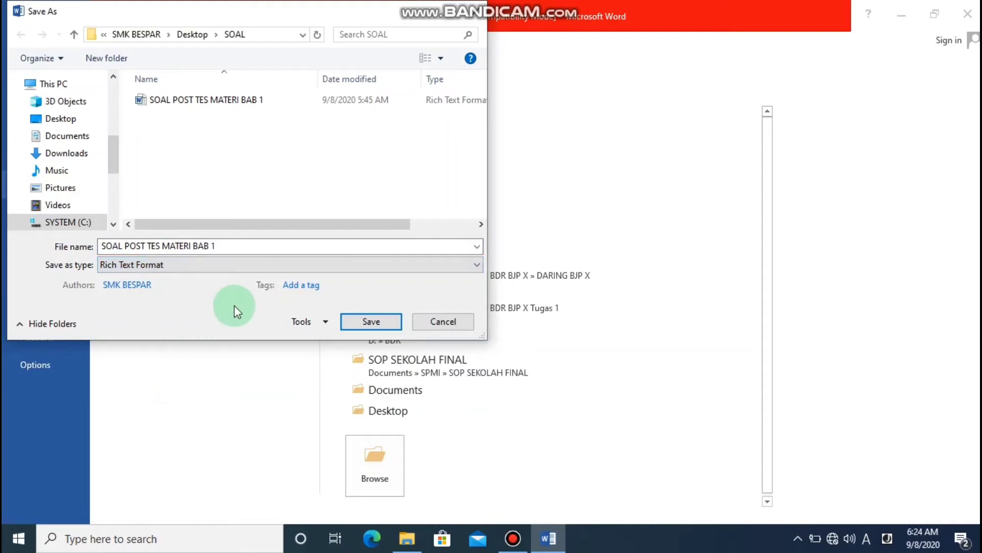
click(353, 322)
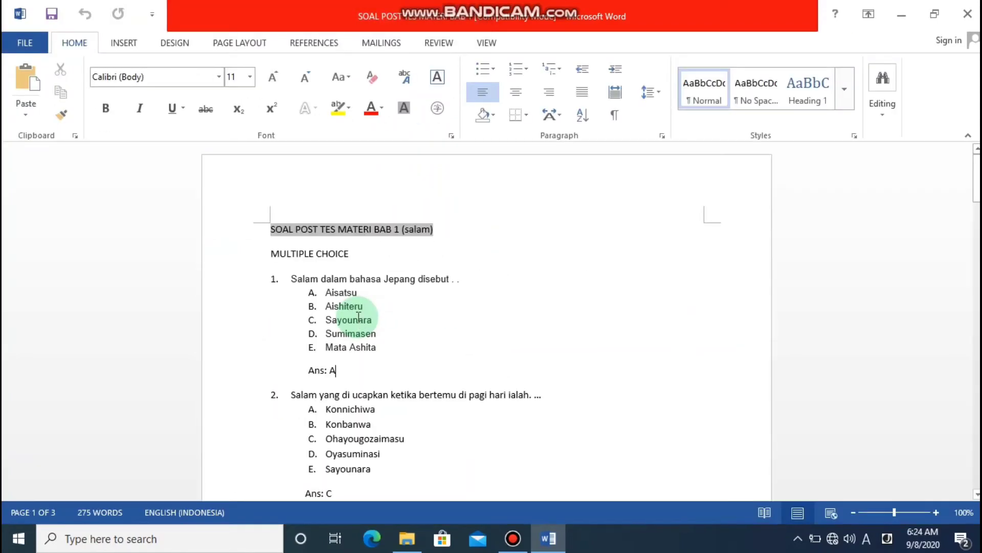
click(967, 14)
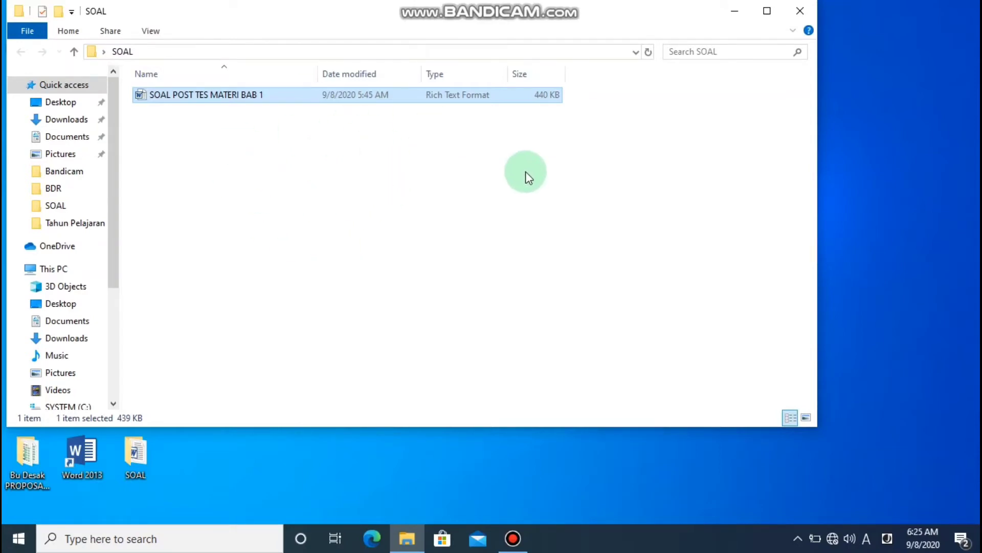
click(788, 8)
right_click(492, 135)
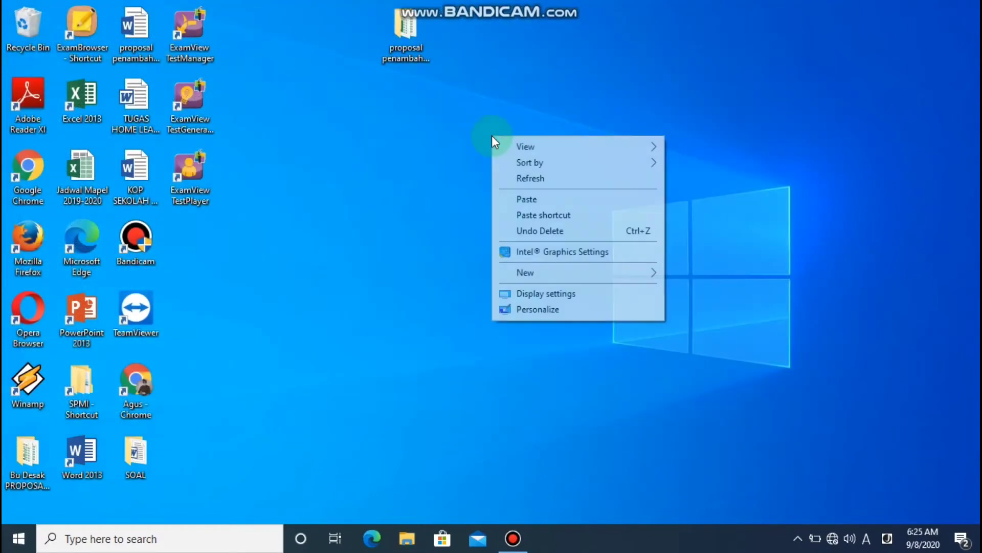
click(532, 176)
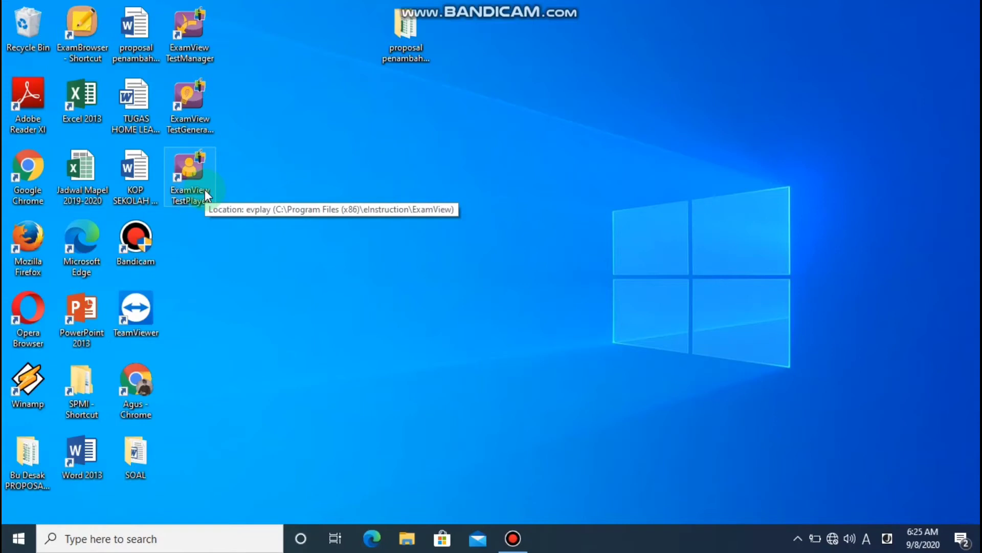
right_click(291, 216)
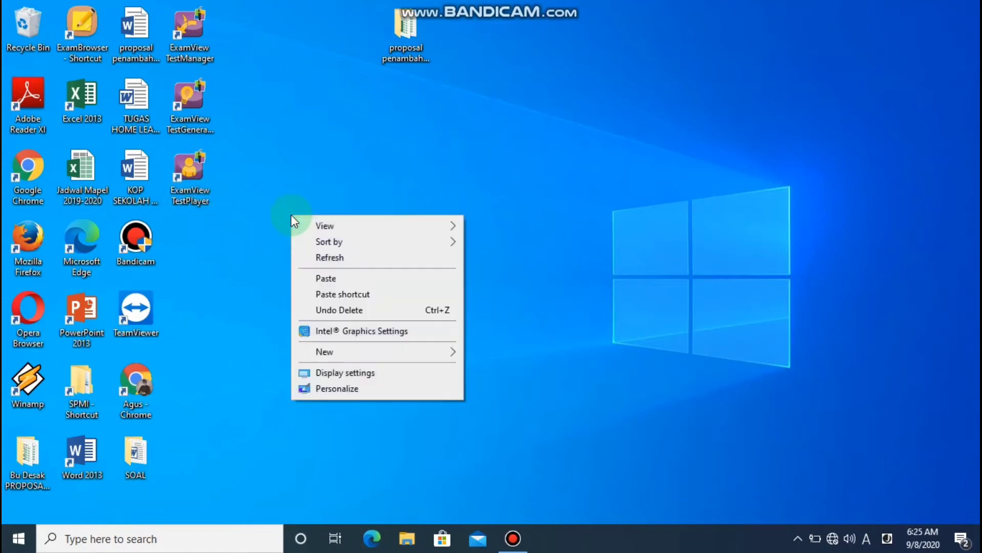
right_click(324, 257)
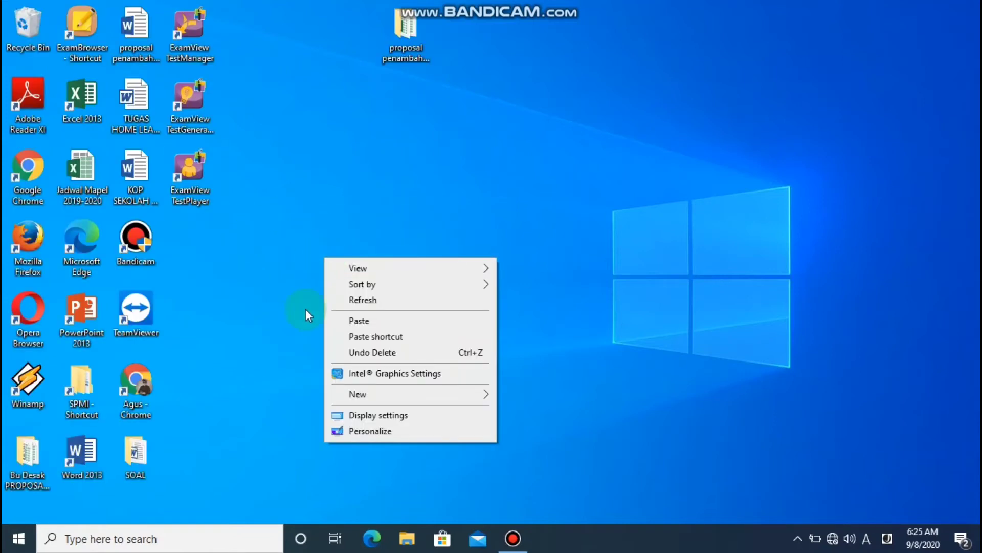
click(366, 300)
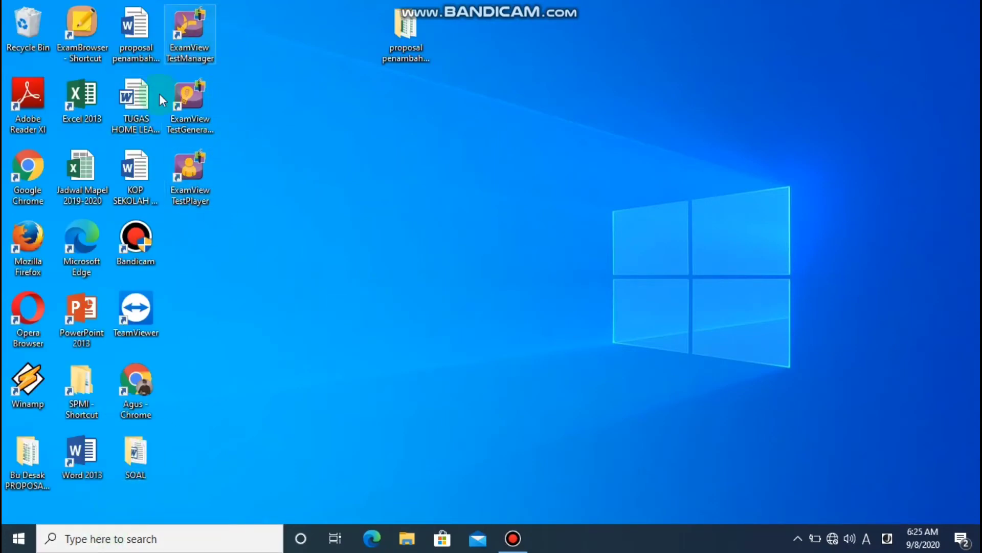
- Search Windows for "exa" and launch ExamView ImportUtility
right_click(113, 538)
click(112, 538)
text(e)
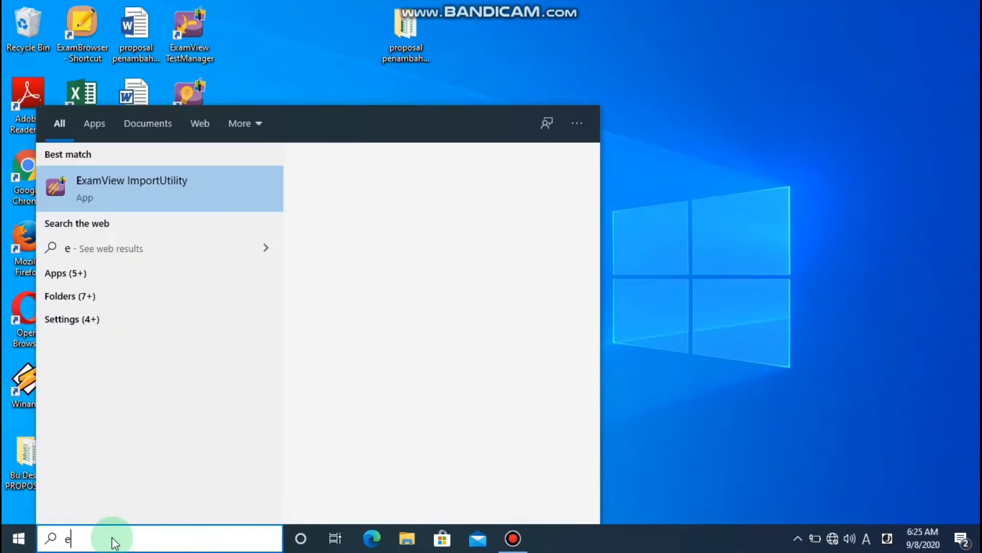
text(xa)
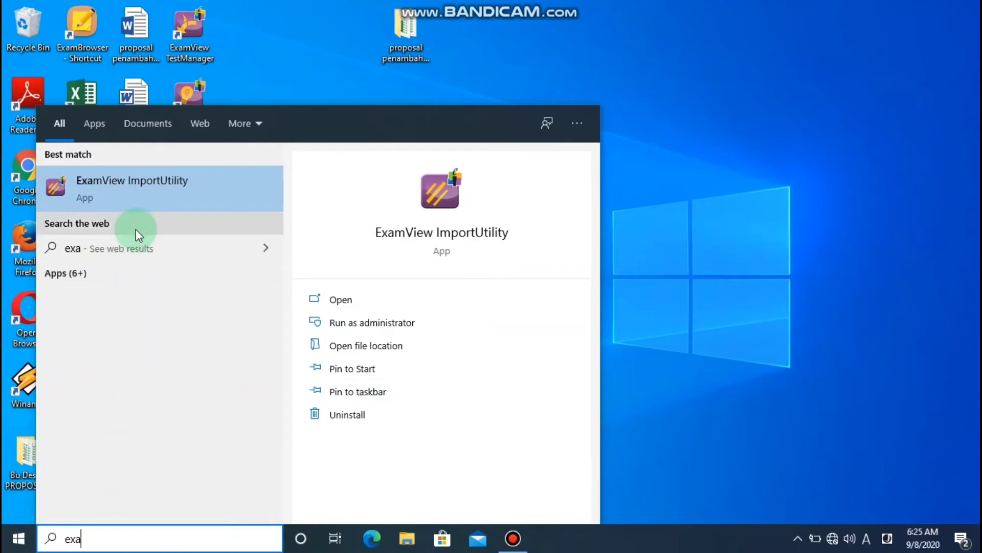
click(143, 199)
mouse_move(153, 198)
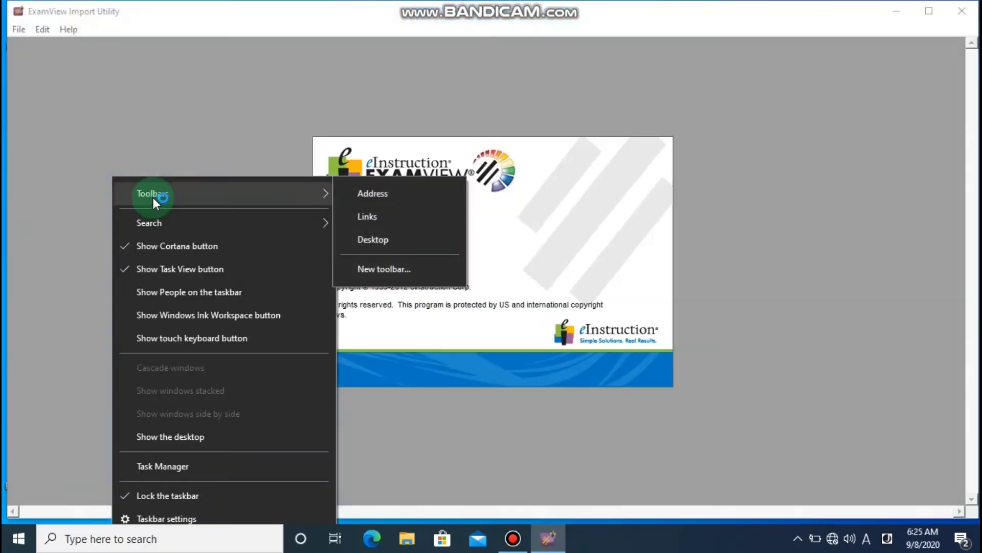
- Dismiss the open taskbar menu and proceed past the Import Wizard's introduction to the file selection stage
click(208, 516)
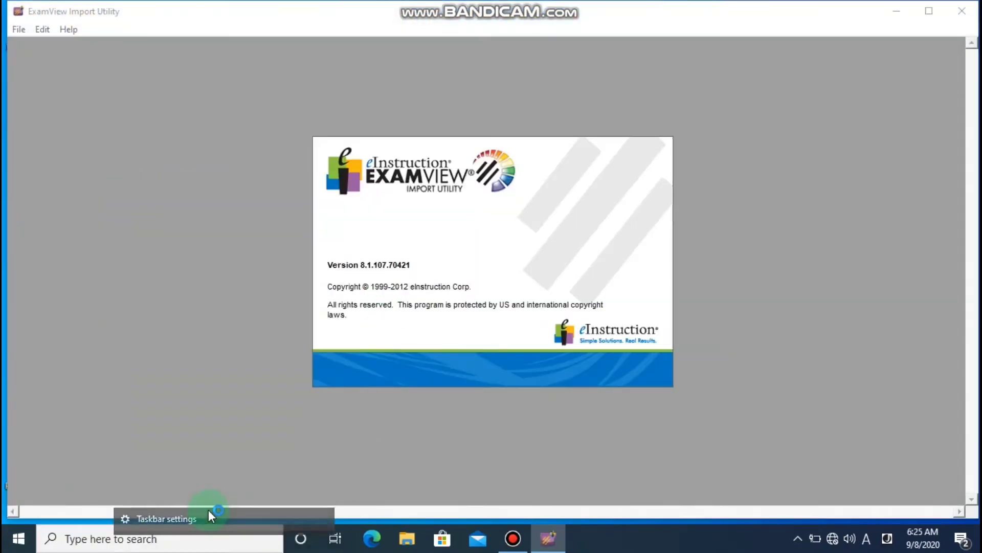
click(623, 59)
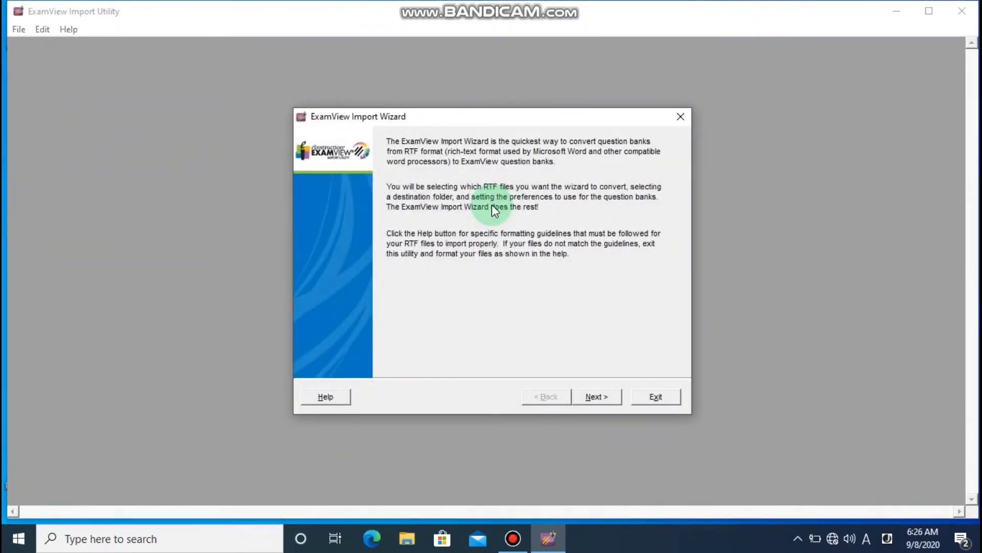
click(589, 395)
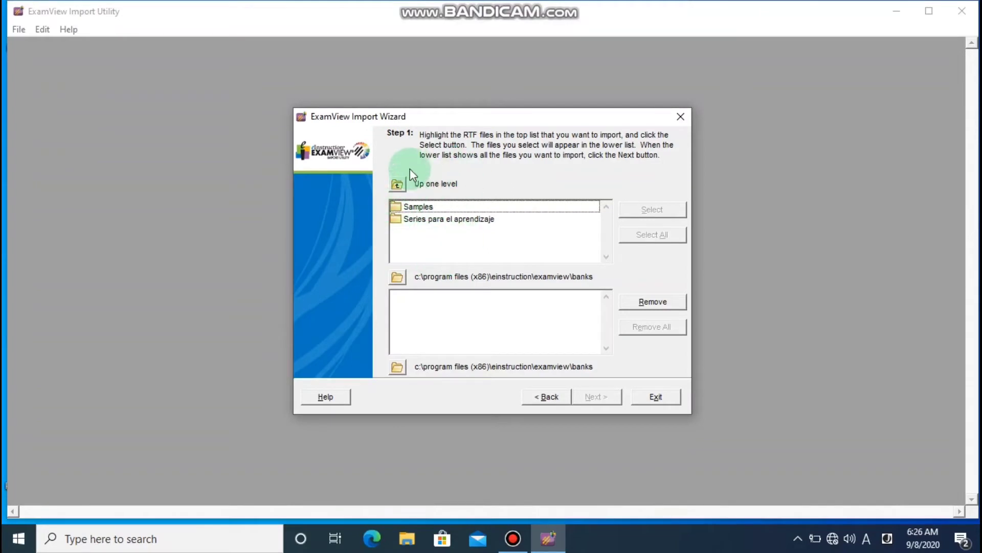
- Set the RTF source folder to Desktop\SOAL and add SOAL POST TES MATERI BAB 1.rtf to the import list
click(399, 282)
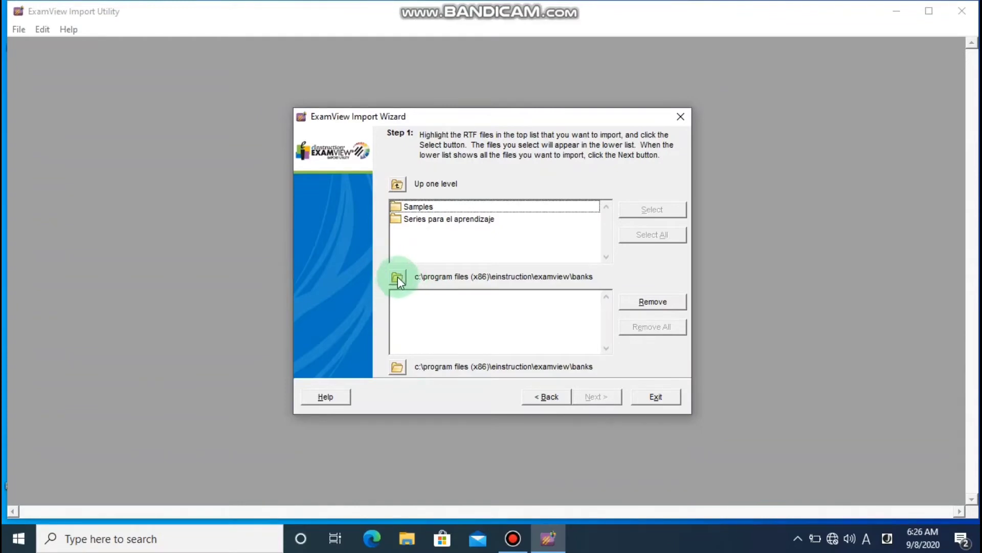
click(398, 283)
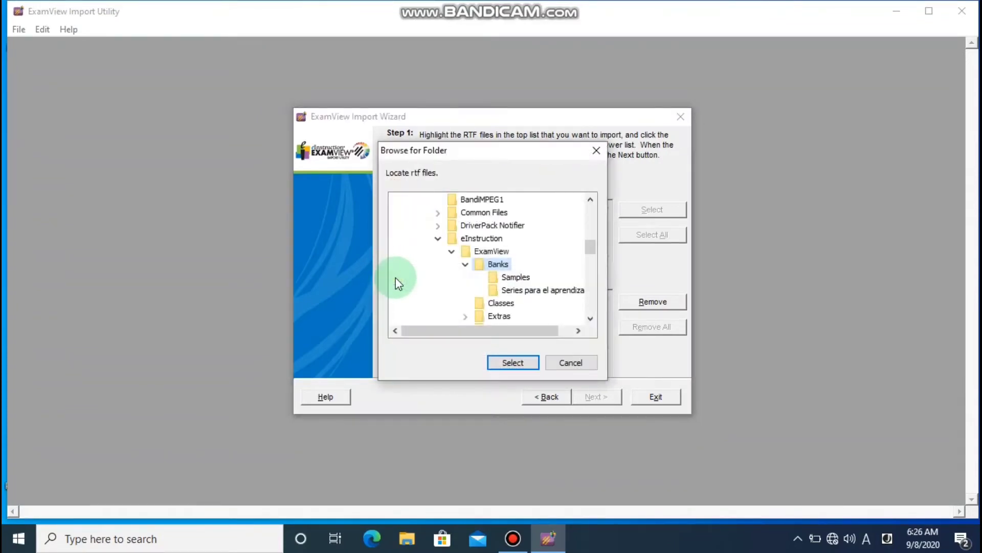
drag(597, 261, 591, 213)
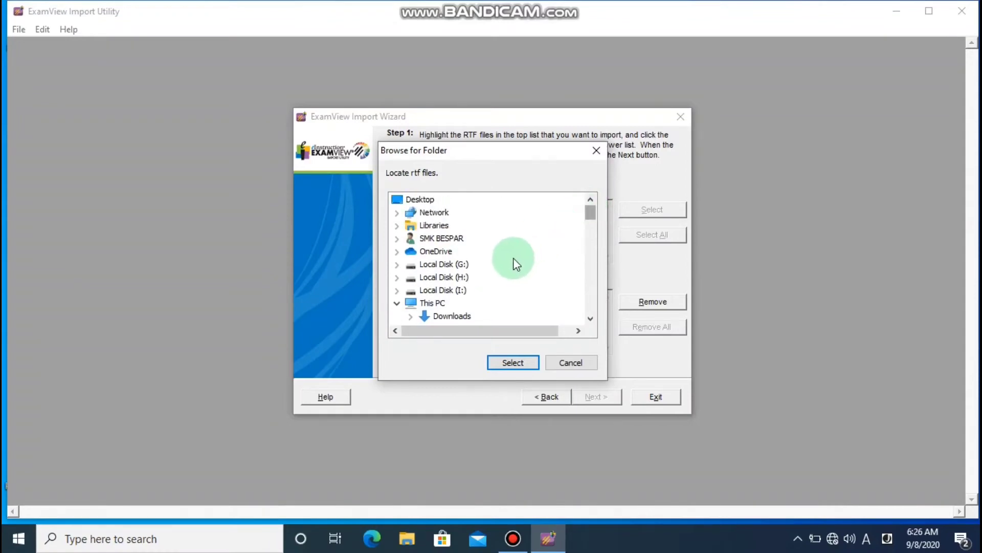
double_click(433, 199)
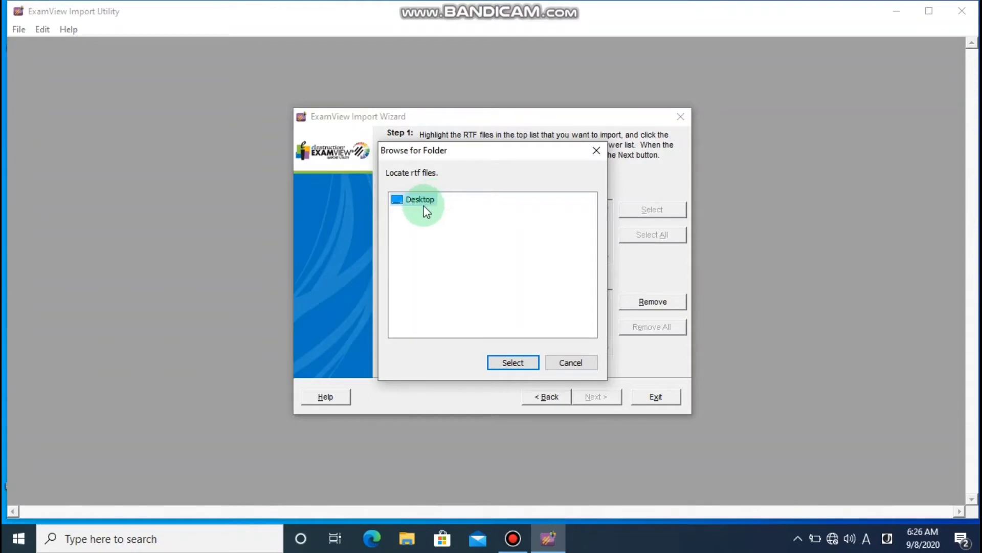
double_click(423, 202)
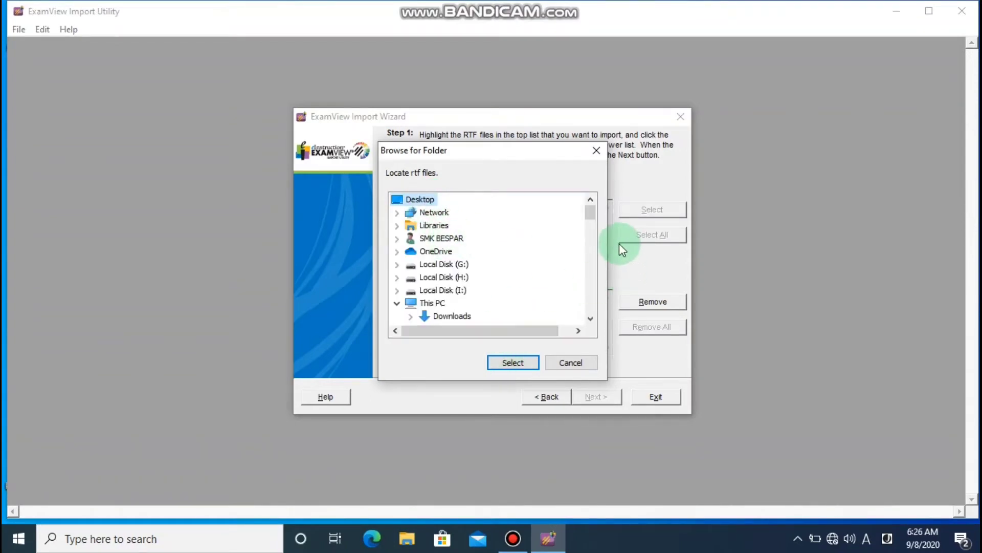
drag(592, 216, 595, 230)
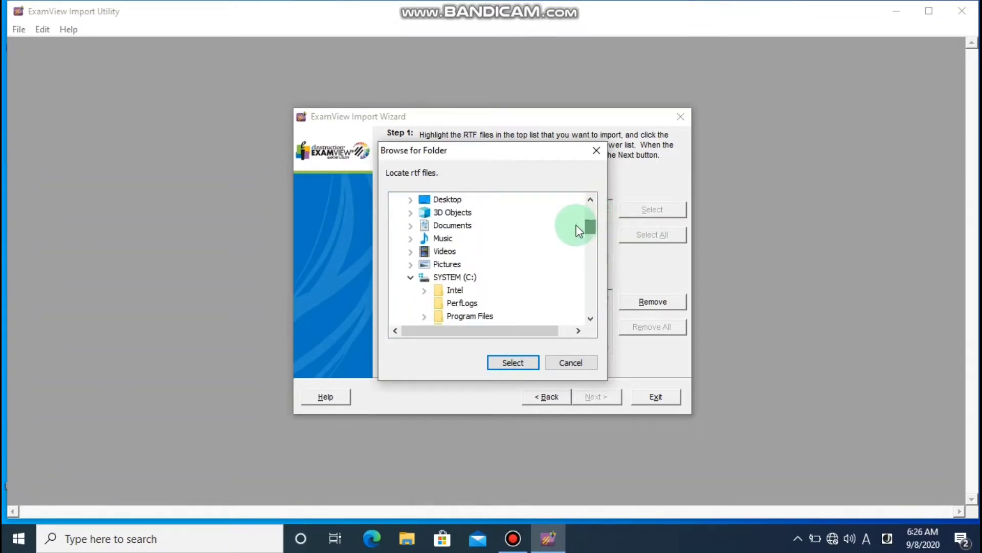
double_click(459, 199)
click(456, 237)
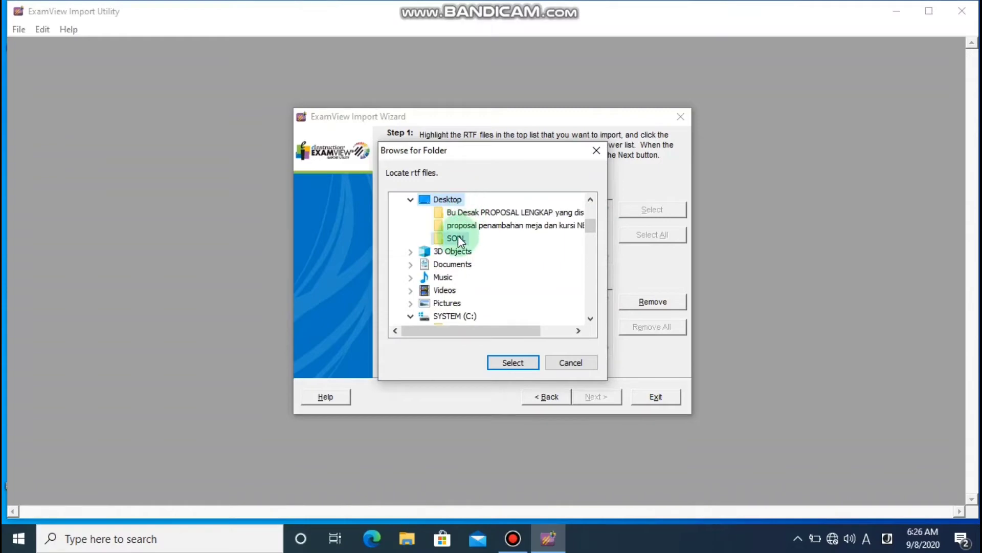
click(508, 365)
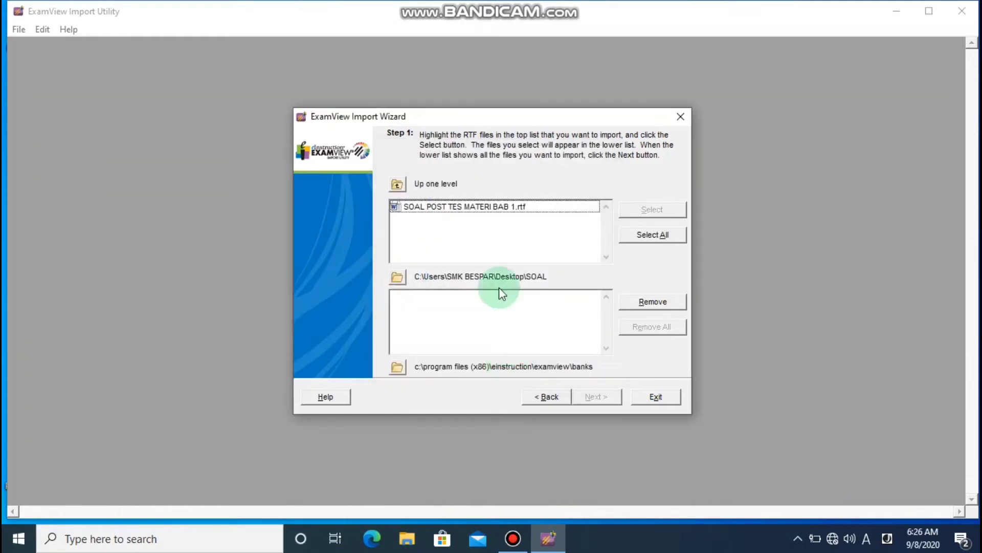
click(475, 208)
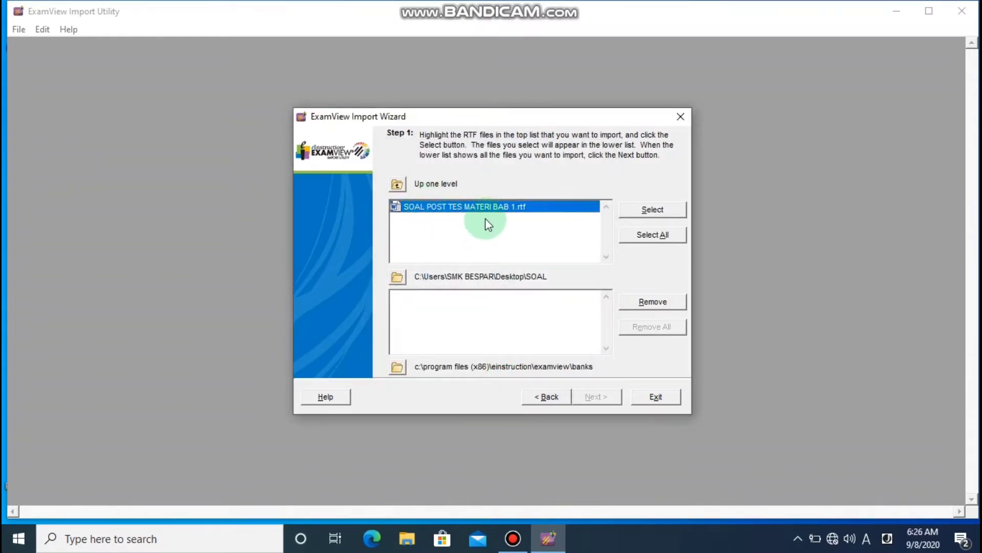
click(646, 214)
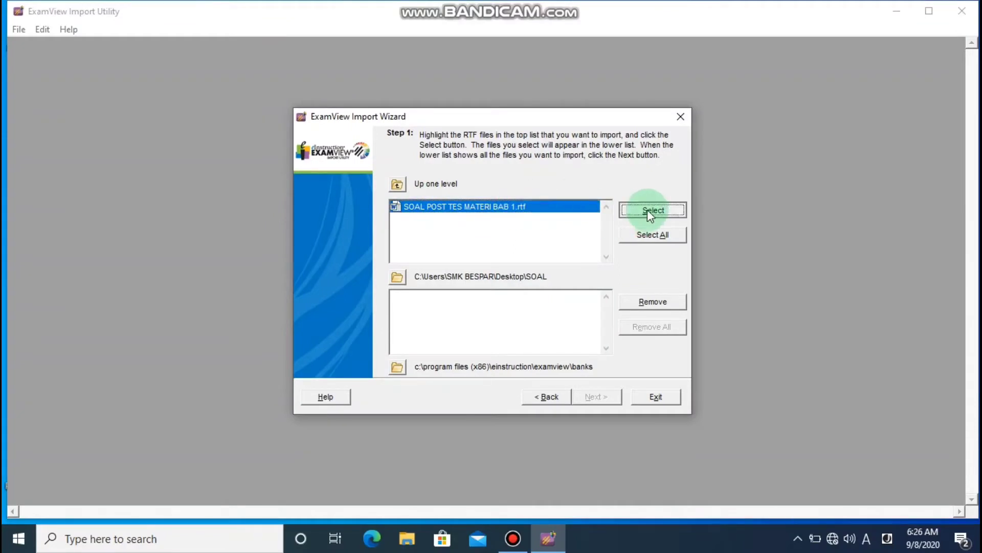
- Set the destination folder for the converted bank files to Desktop\SOAL
click(397, 367)
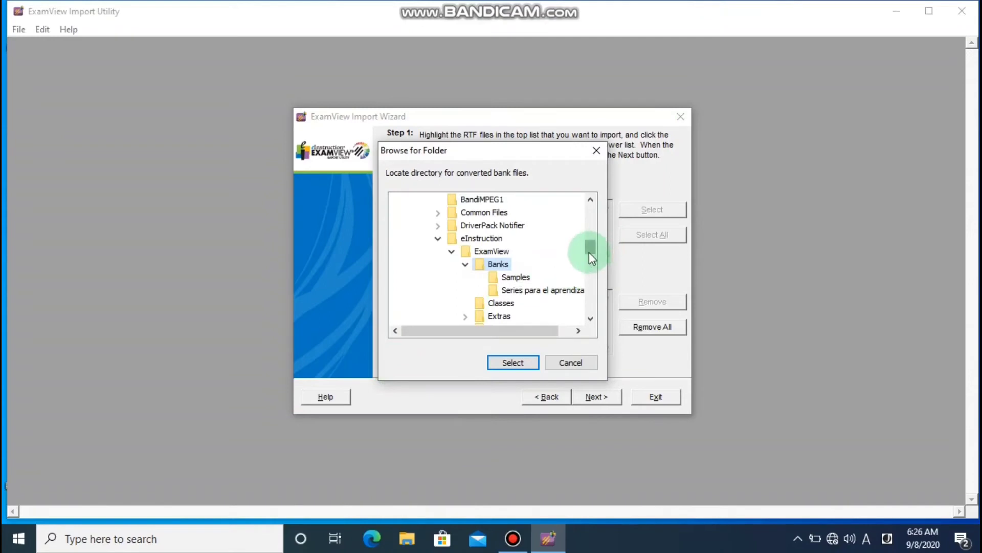
drag(589, 251, 589, 213)
click(445, 303)
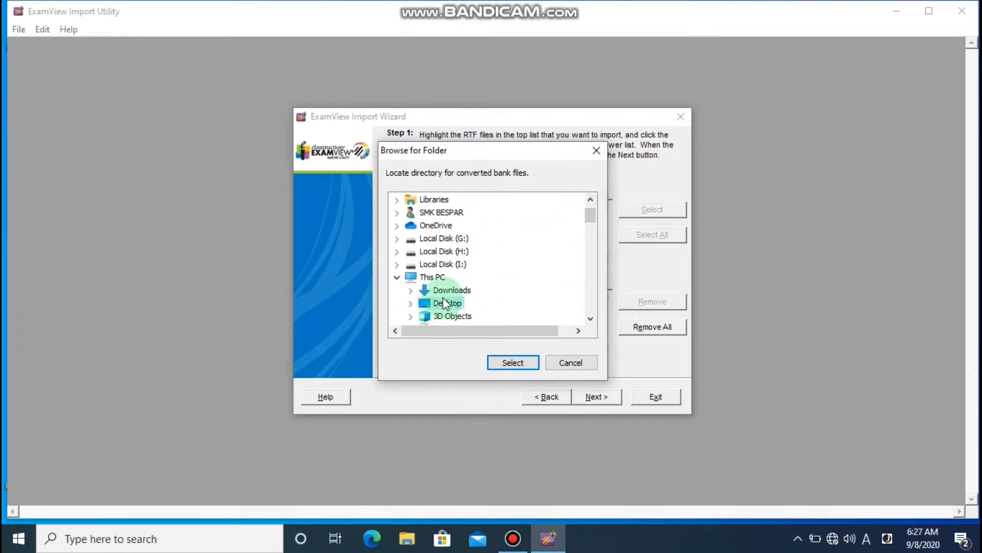
click(444, 303)
click(456, 313)
click(504, 362)
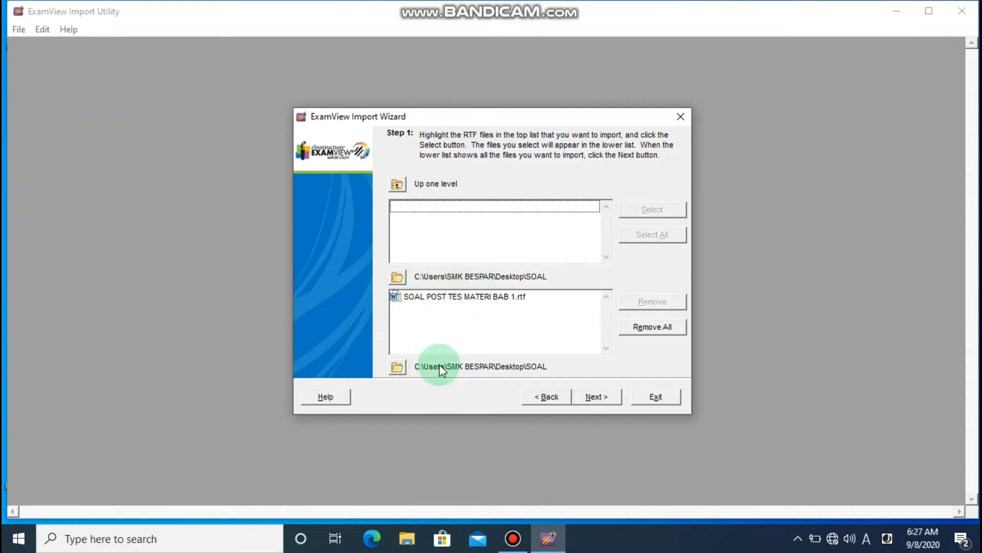
- Accept the default question bank preferences, fonts, styles and keywords in the wizard, and run the import
click(589, 397)
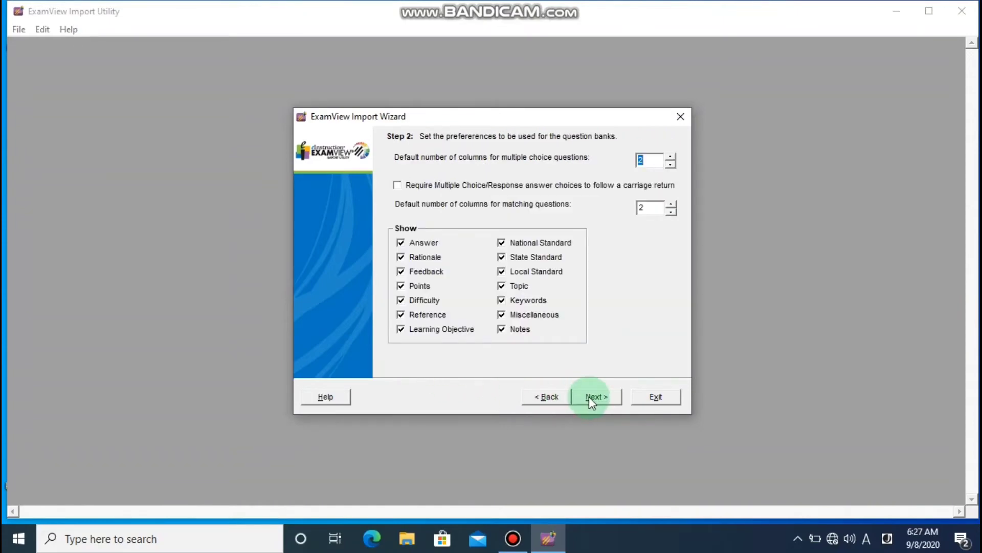
click(589, 397)
click(588, 397)
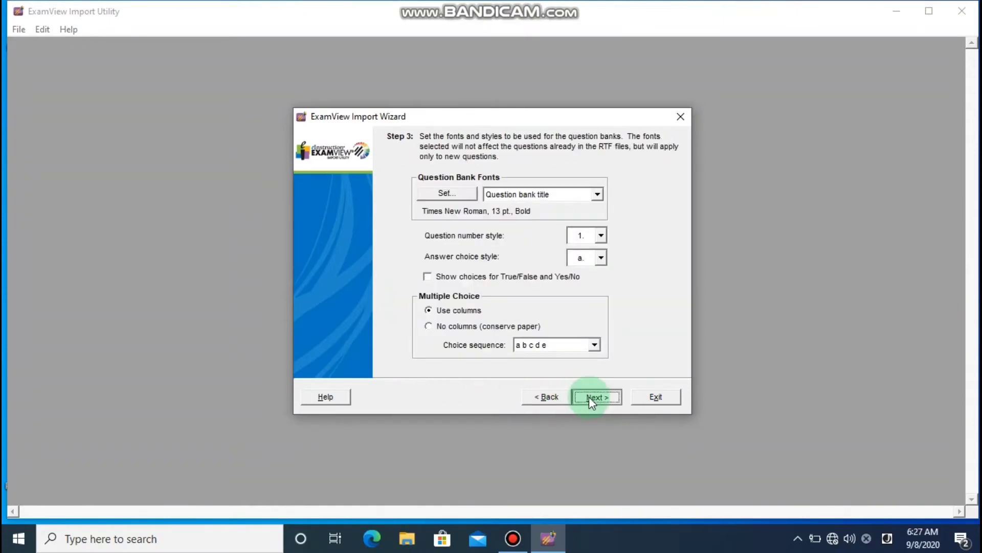
click(605, 224)
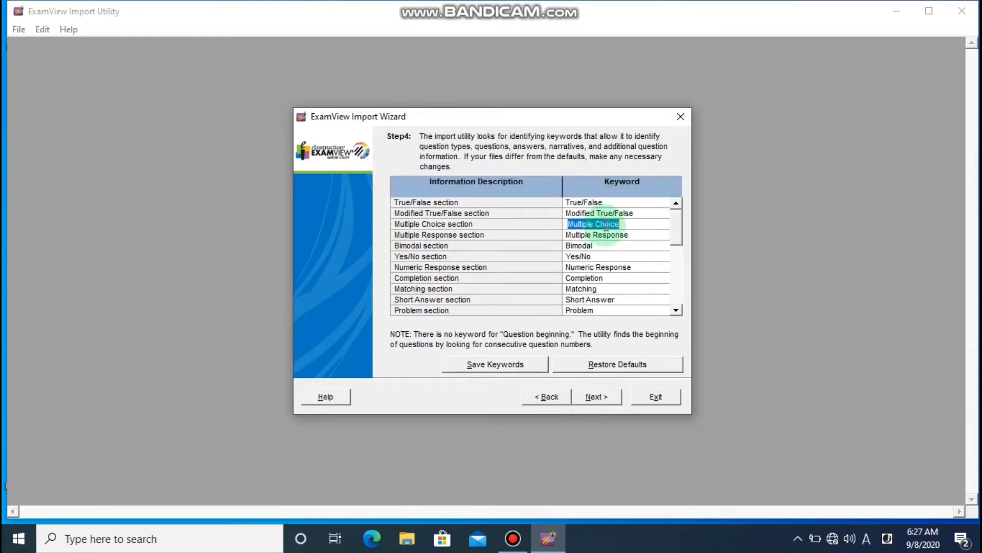
click(605, 396)
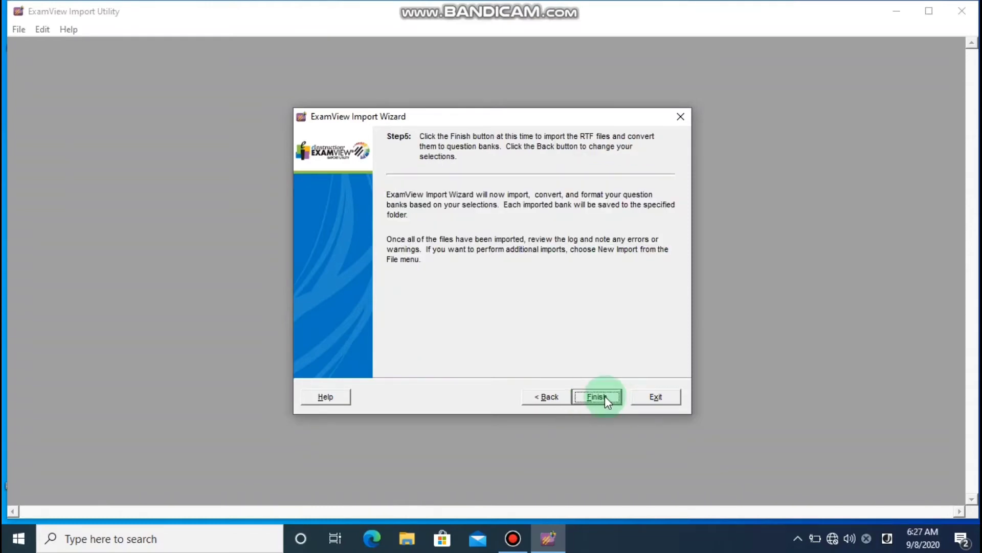
click(604, 396)
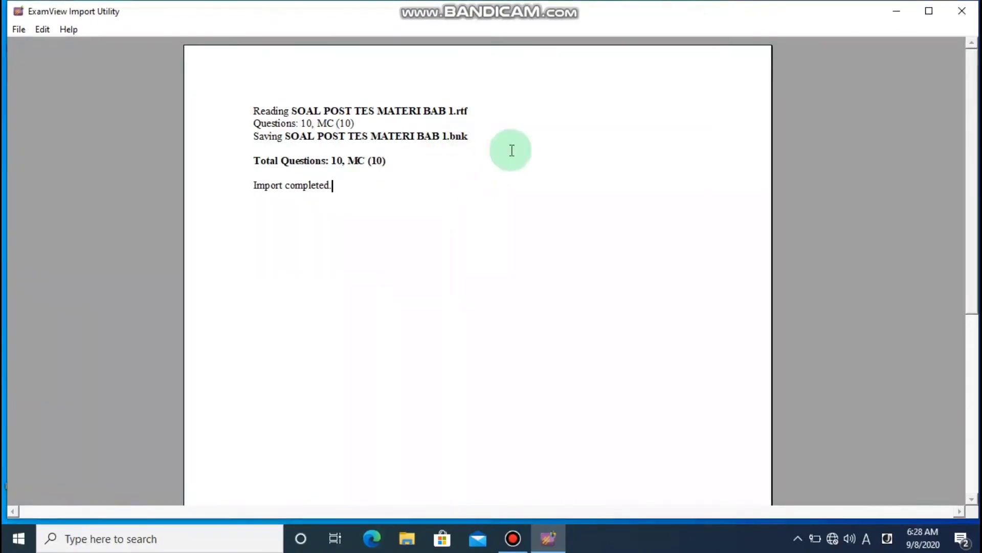
- Close the import utility and check the desktop SOAL folder for the converted ExamView bank file
click(962, 10)
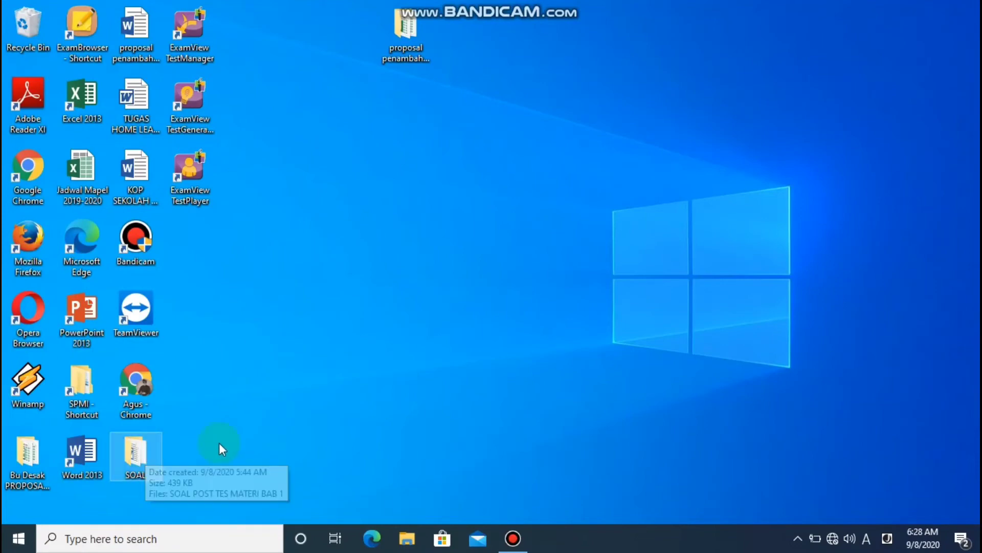
double_click(141, 457)
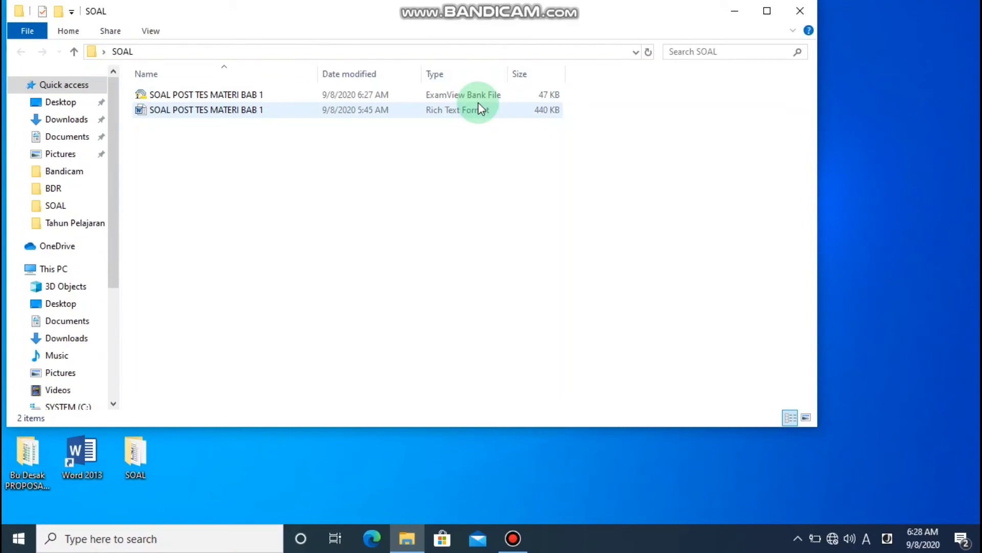
click(250, 97)
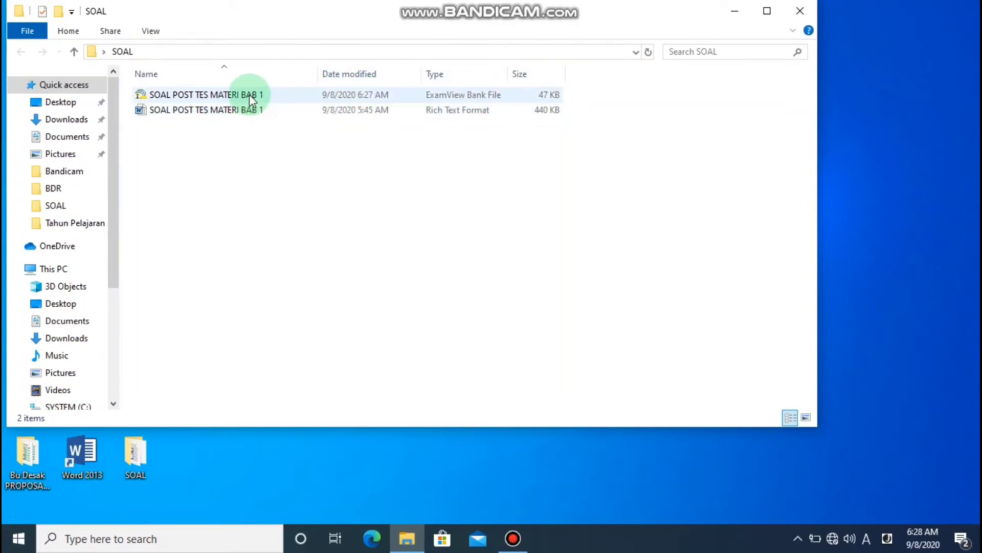
click(247, 132)
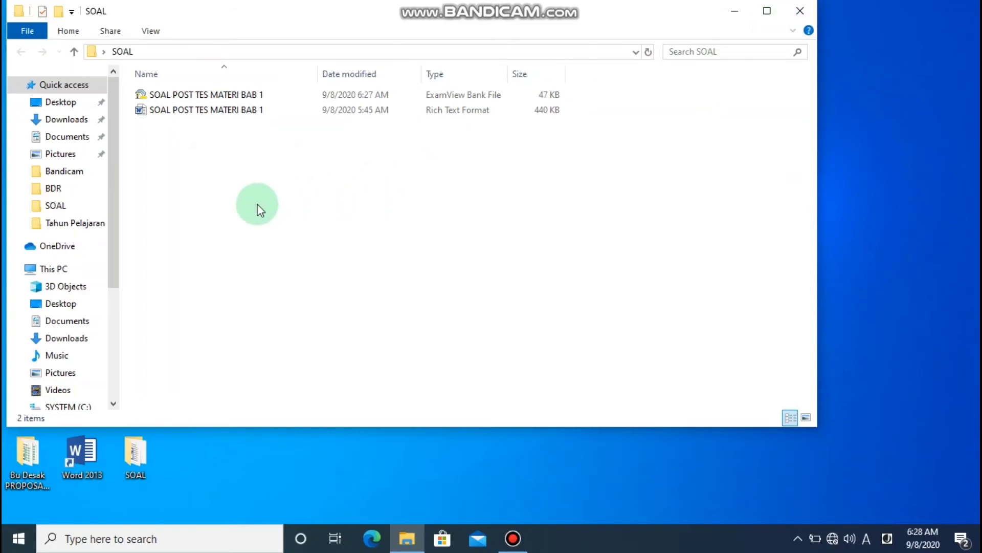
- Open the SOAL POST TES MATERI BAB 1 bank file without registering, and review its imported questions and answers before closing it
double_click(236, 95)
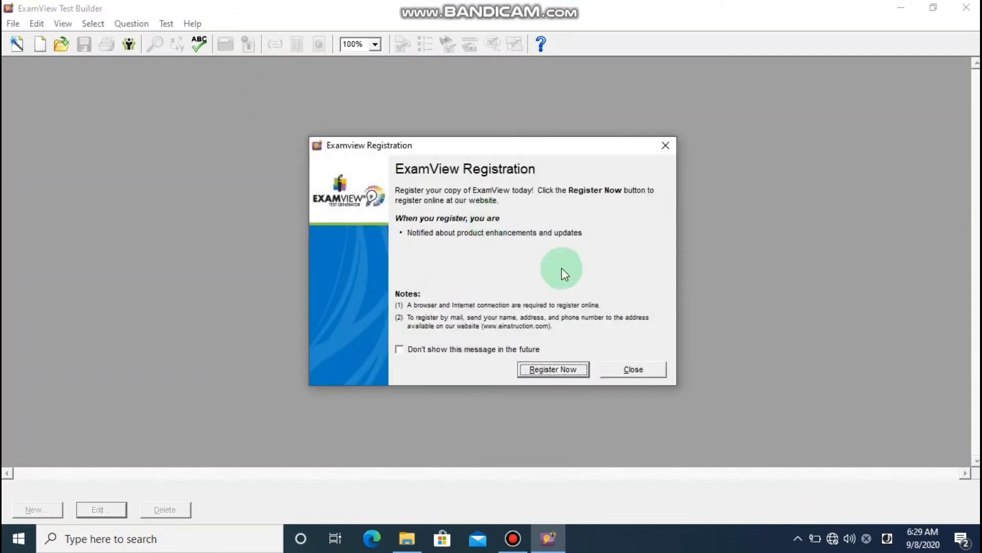
click(631, 370)
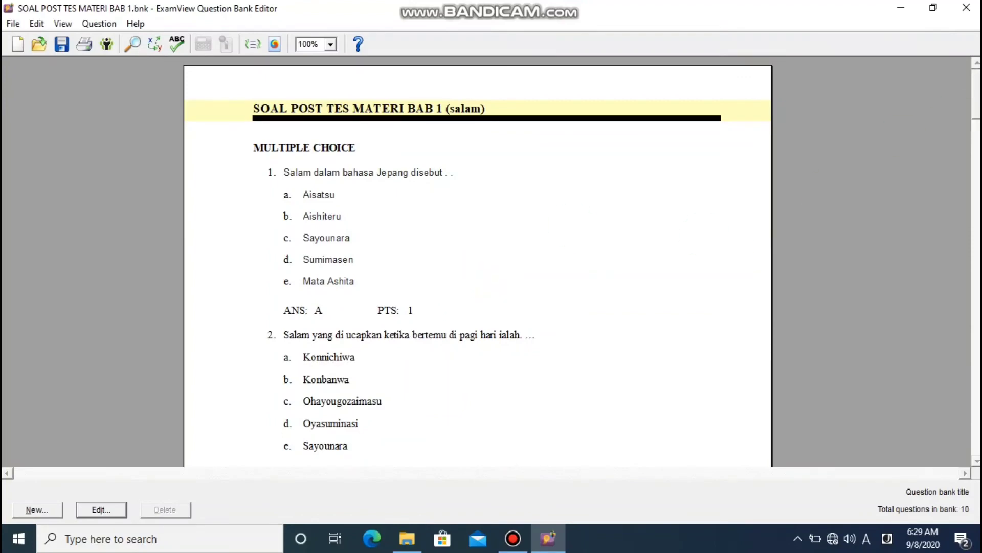
scroll(478, 256, down, 10)
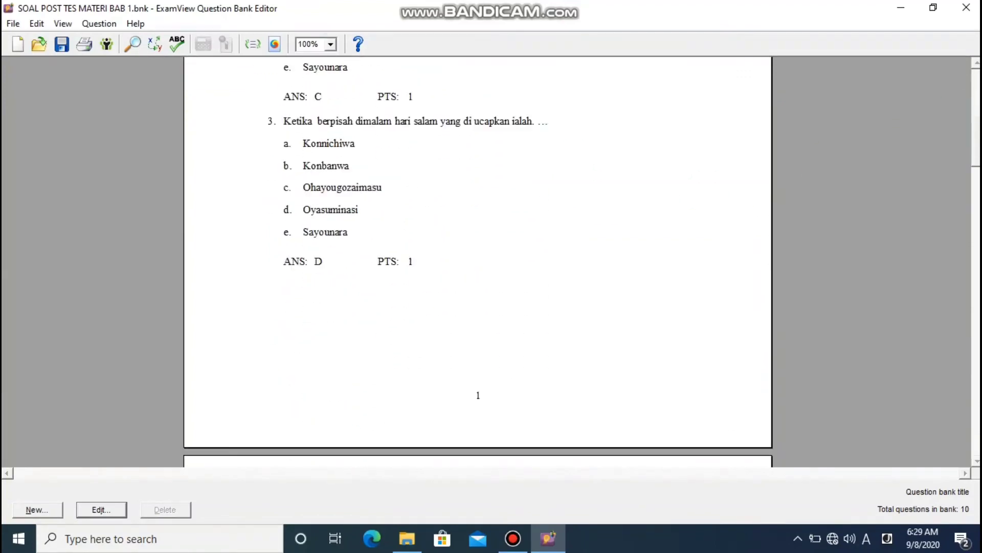
scroll(478, 256, down, 12)
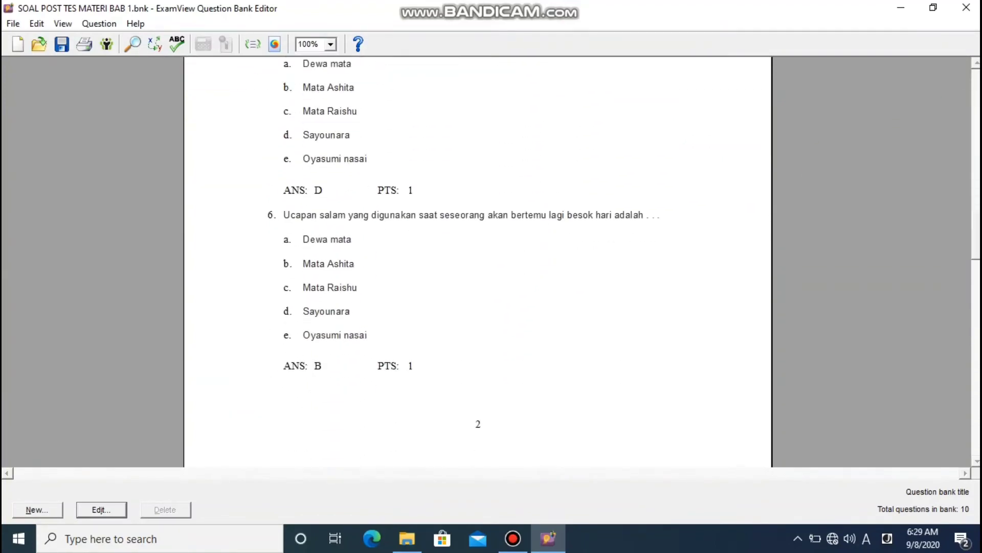
scroll(478, 256, up, 10)
drag(977, 160, 977, 81)
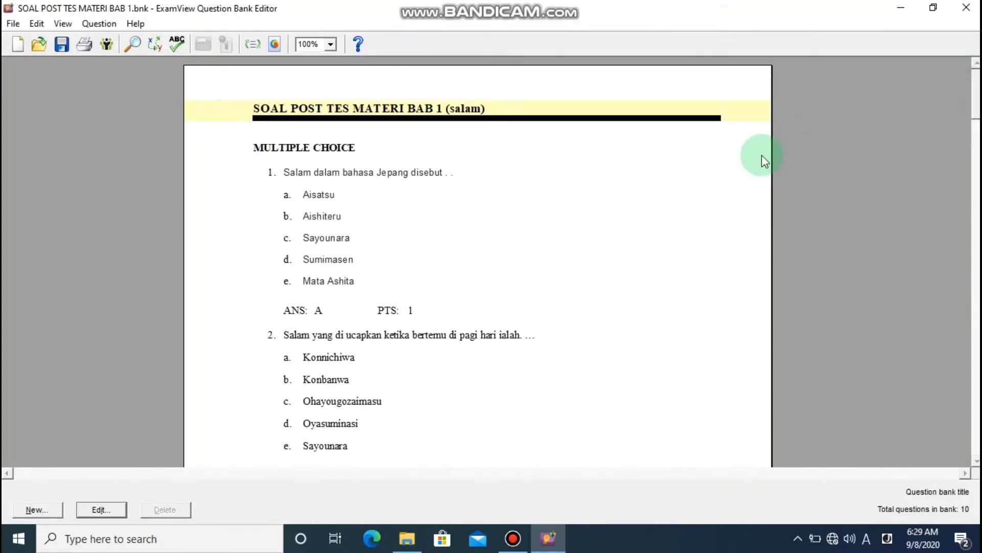
click(967, 8)
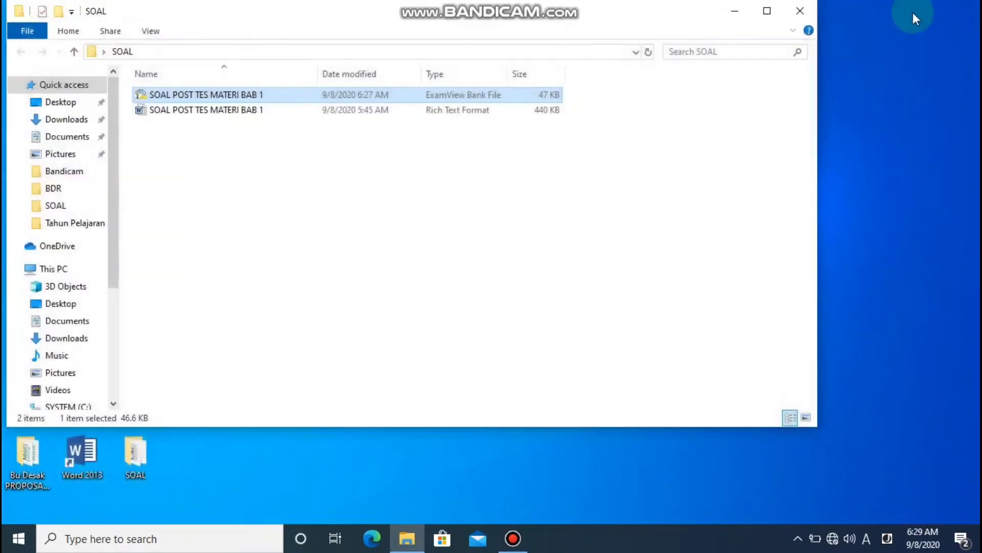
- Launch ExamView Test Generator without registering, open the existing question bank SOAL POST TES MATERI BAB 1 and look over its questions
click(729, 10)
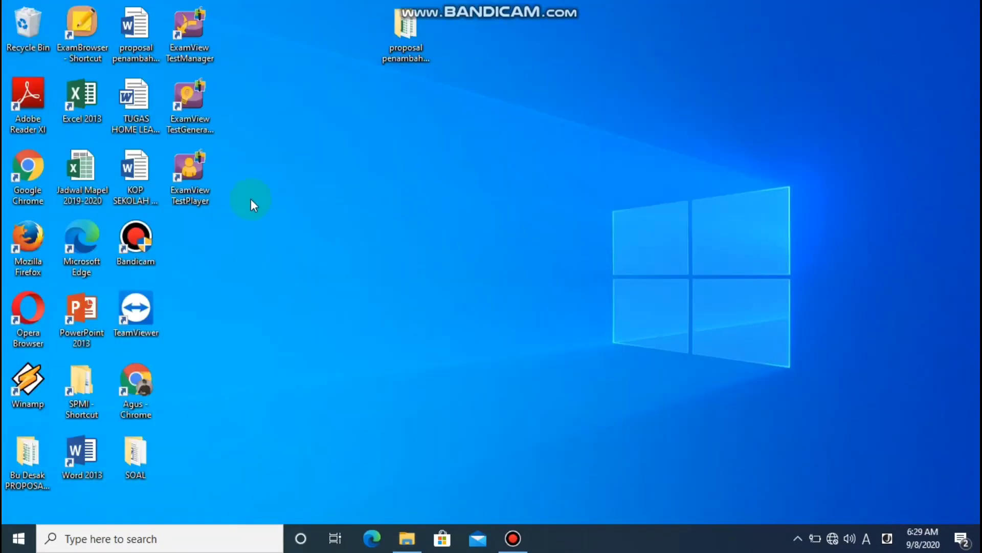
double_click(201, 120)
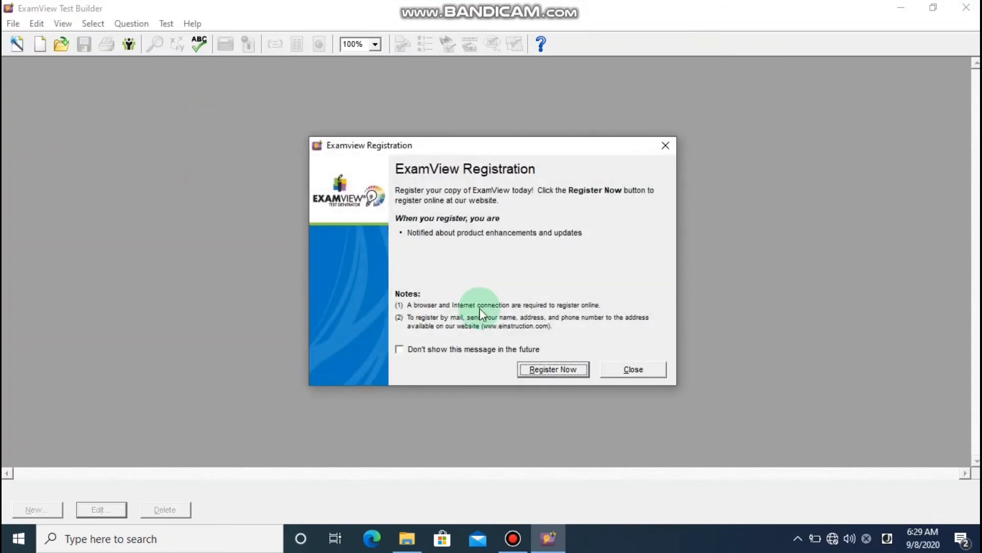
click(629, 368)
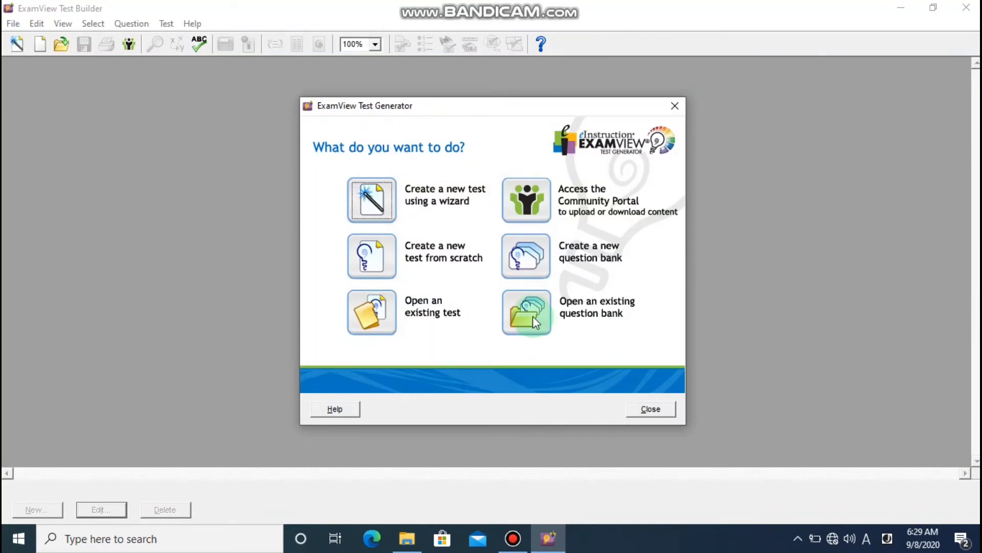
click(533, 315)
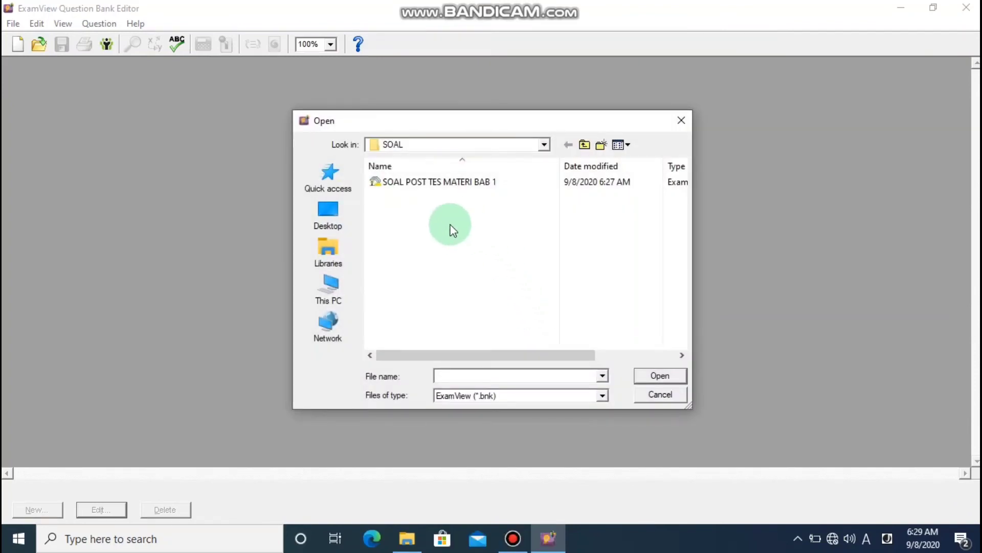
click(427, 184)
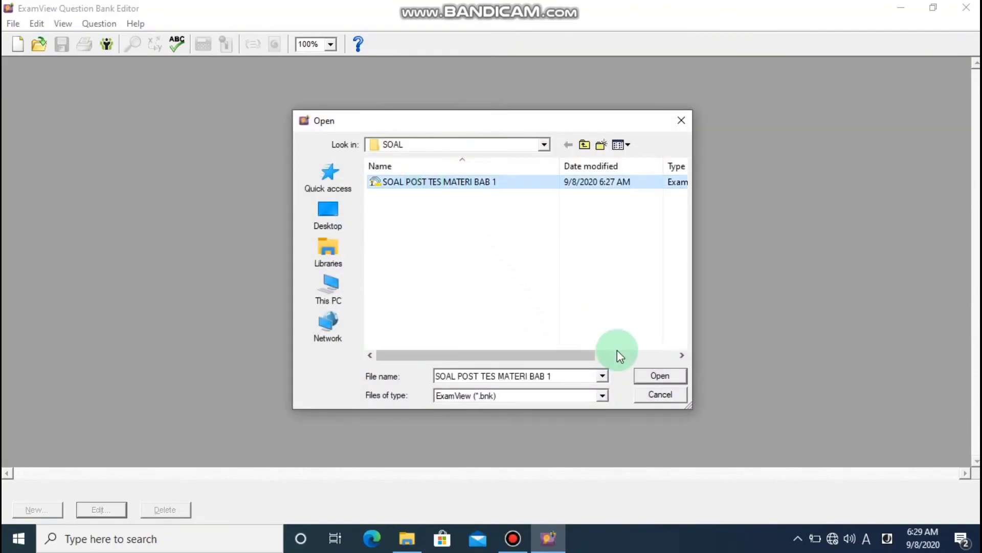
click(649, 377)
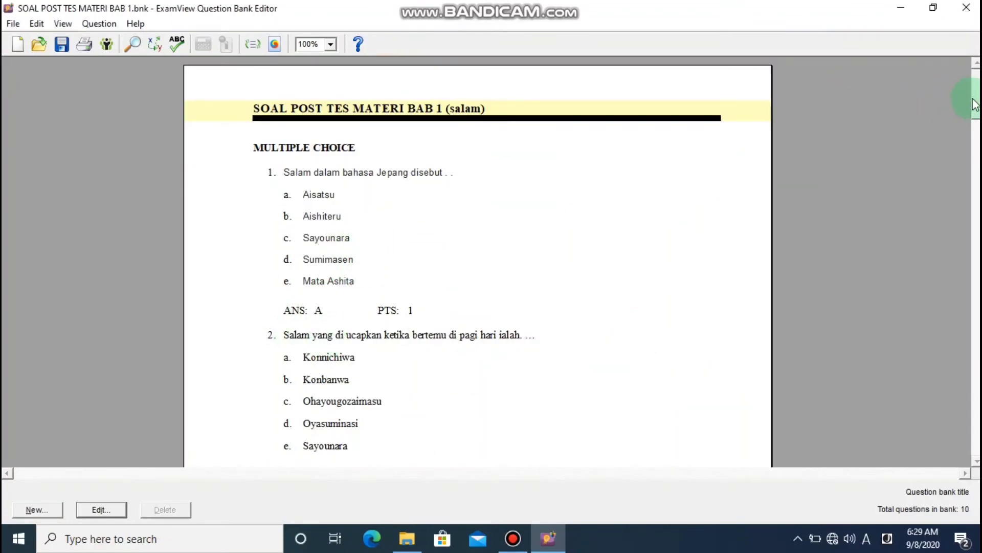
scroll(978, 105, down, 3)
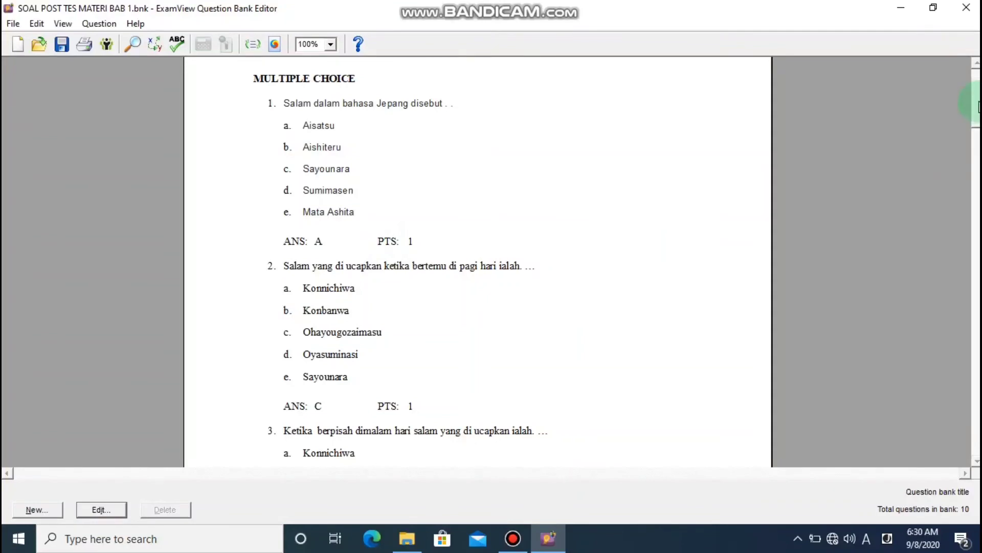
drag(977, 127, 976, 102)
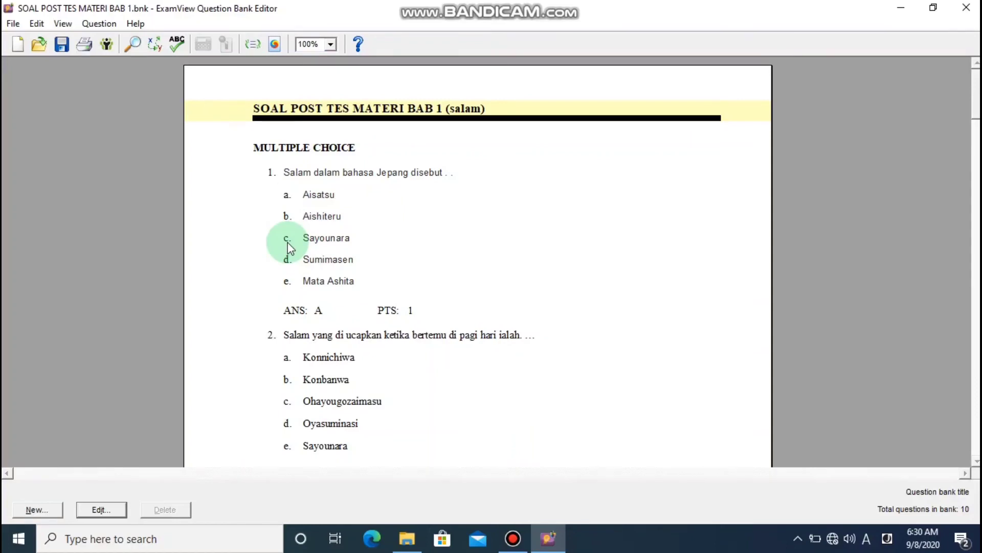
- Export the question bank in Blackboard 6.0-7.0 format to the SOAL folder under the file name SOAL POS Tes BJP, copying that name
click(11, 26)
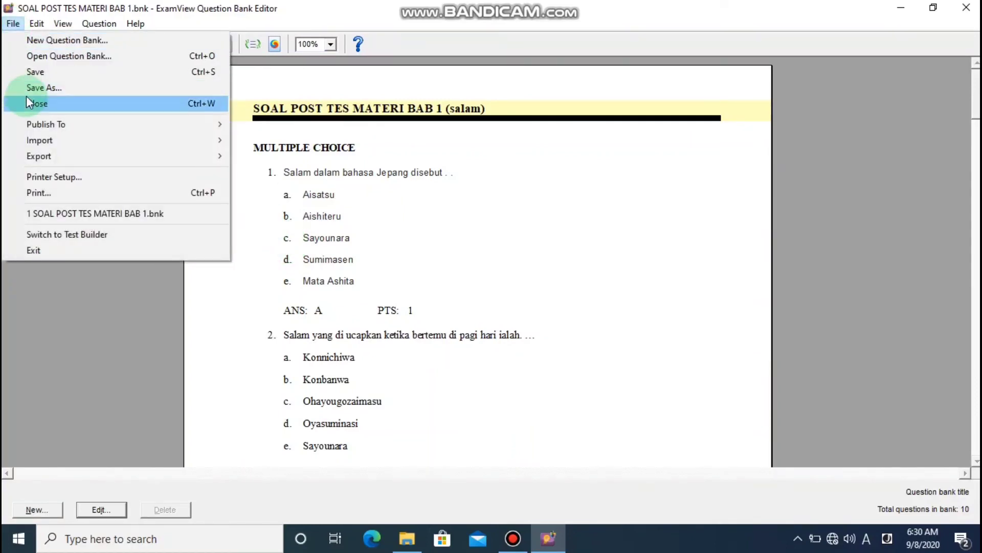
mouse_move(28, 158)
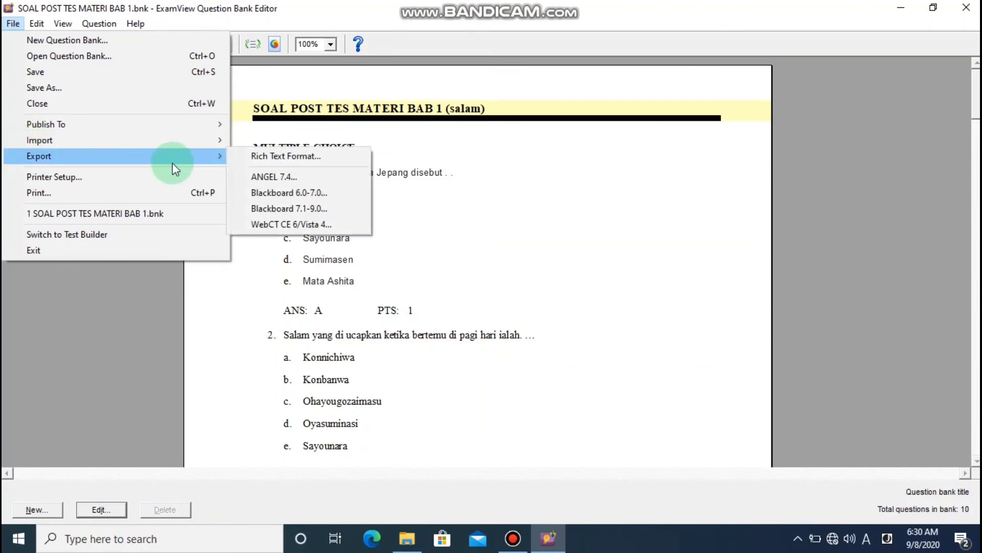
click(265, 196)
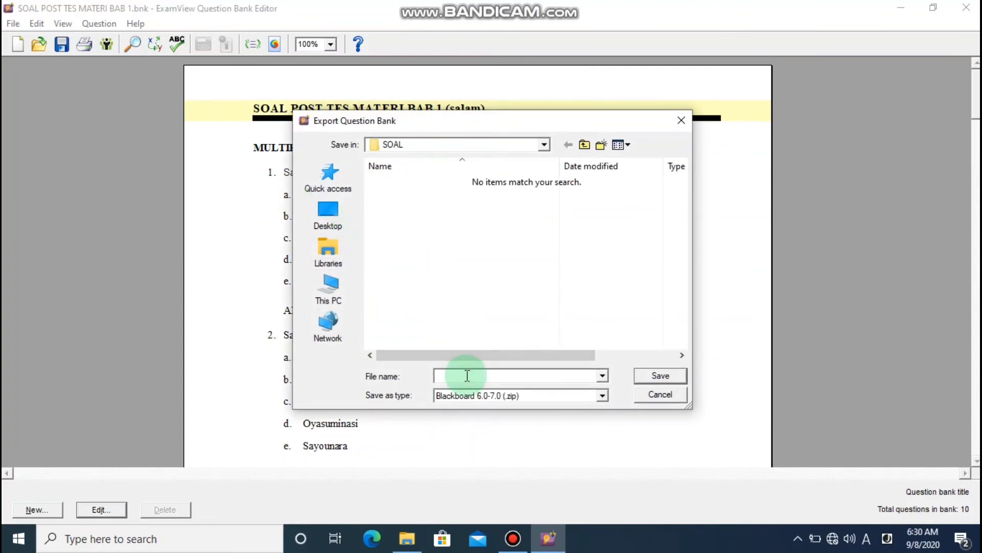
text(SOAL POS)
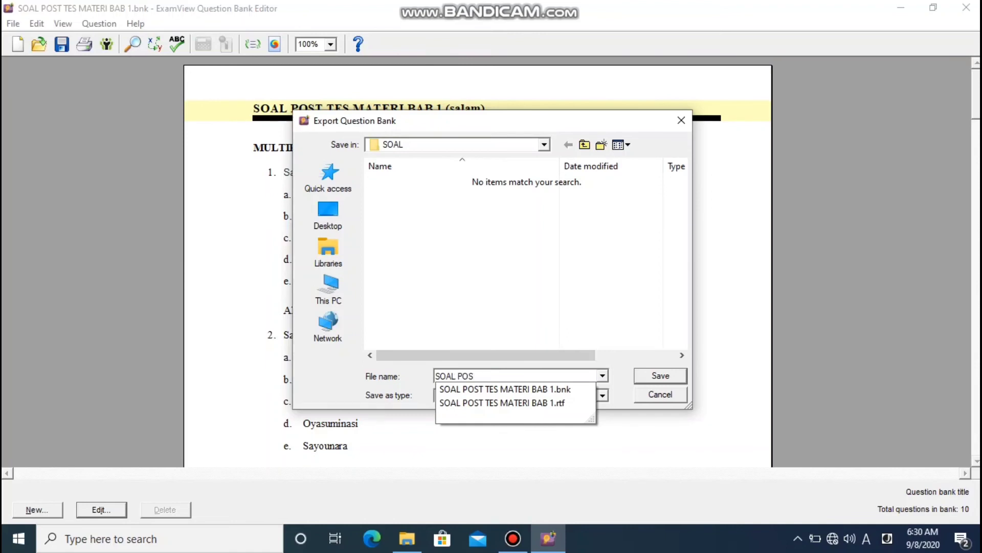
click(468, 375)
text(TS)
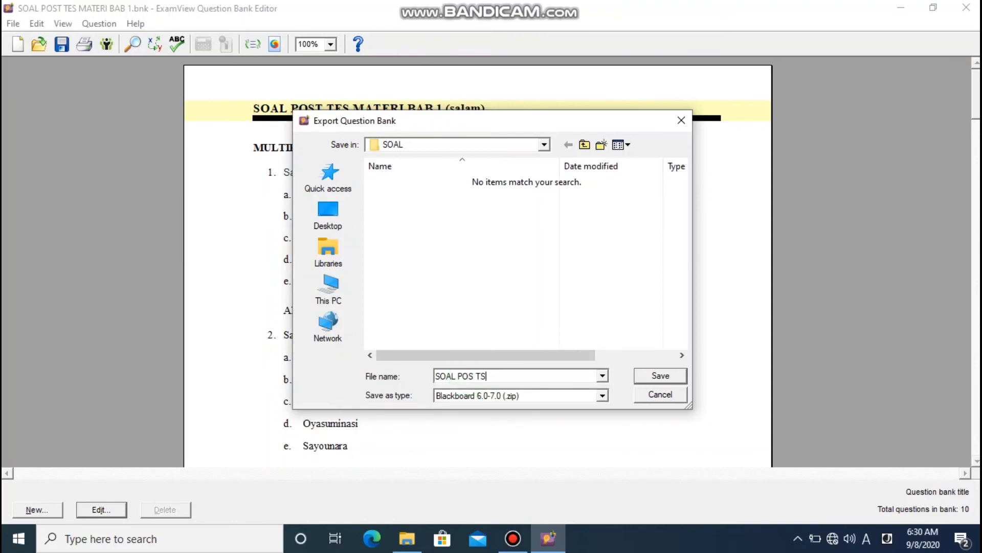
key(BackSpace)
text(es BJP)
click(556, 387)
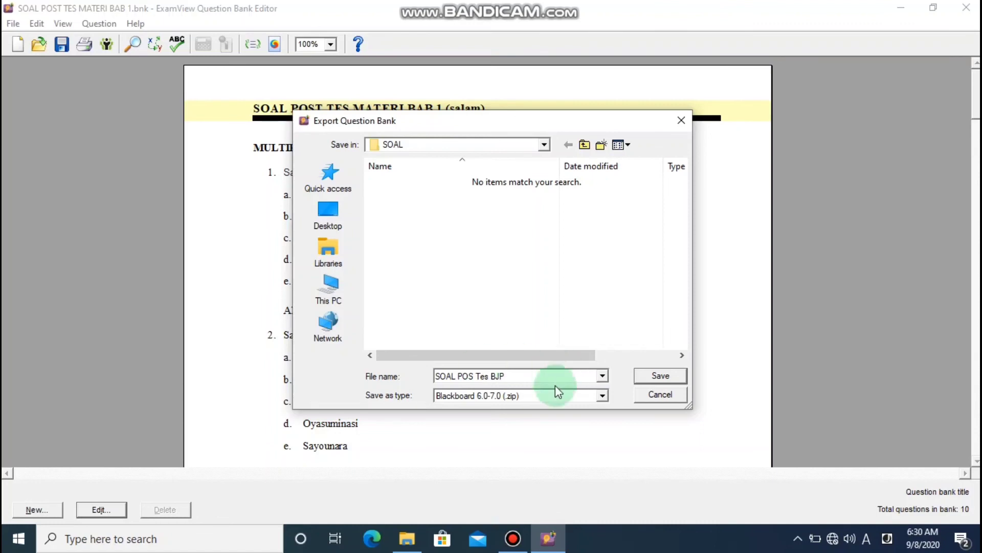
drag(514, 382, 430, 377)
key(ctrl+c)
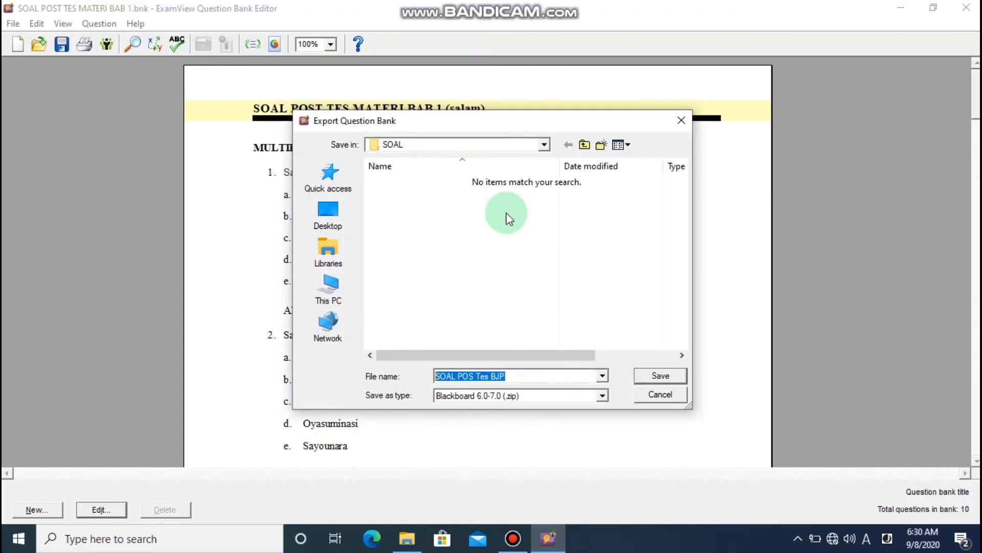
click(657, 375)
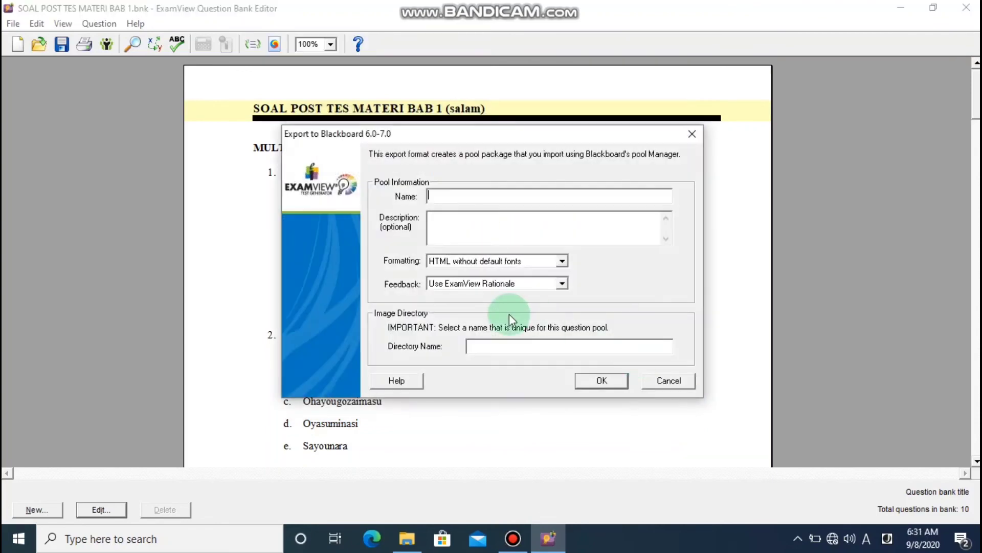
- Enter SOAL POS Tes BJP as the pool name, description and image directory name, complete the export and close the question bank editor
text(SOAL POS Tes BJP)
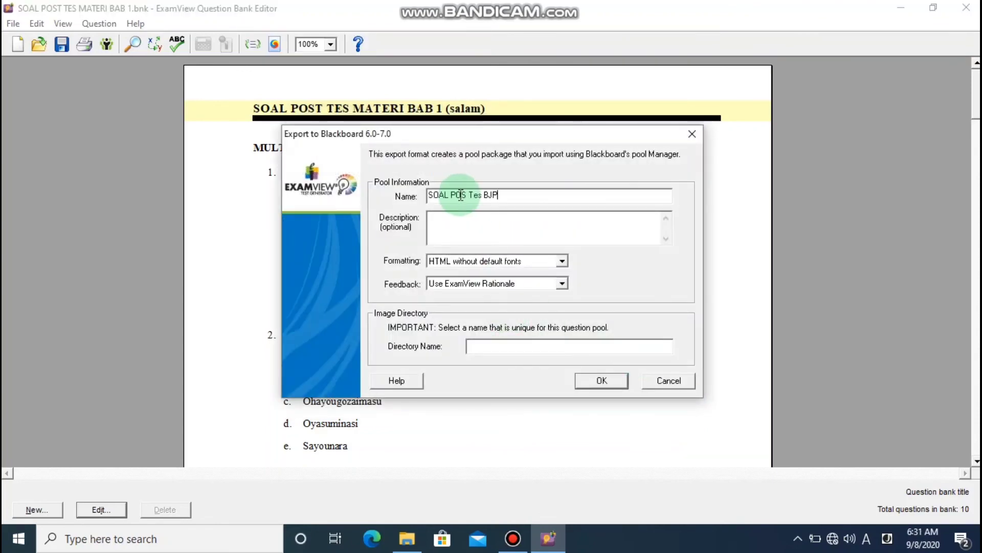
click(460, 233)
key(ctrl+v)
click(490, 346)
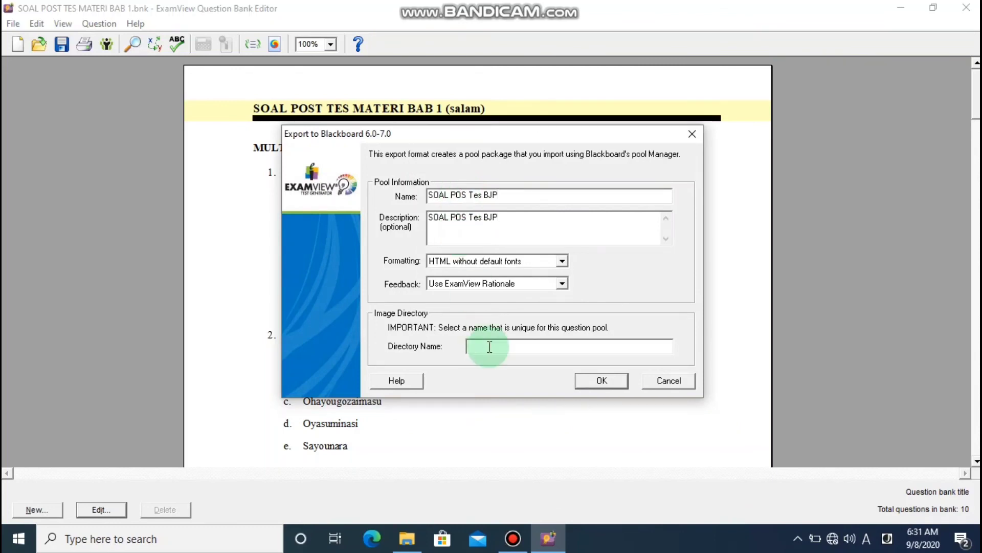
key(ctrl+v)
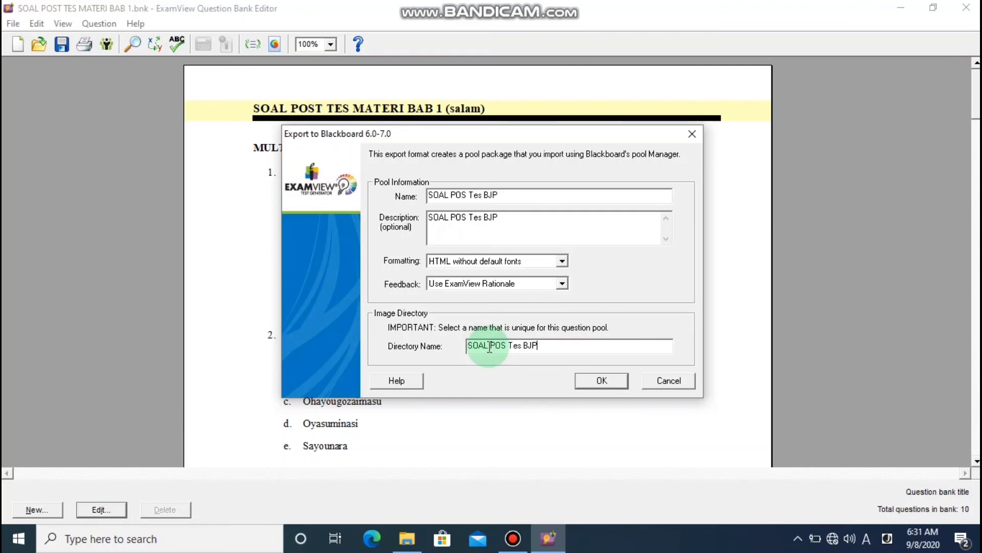
click(599, 381)
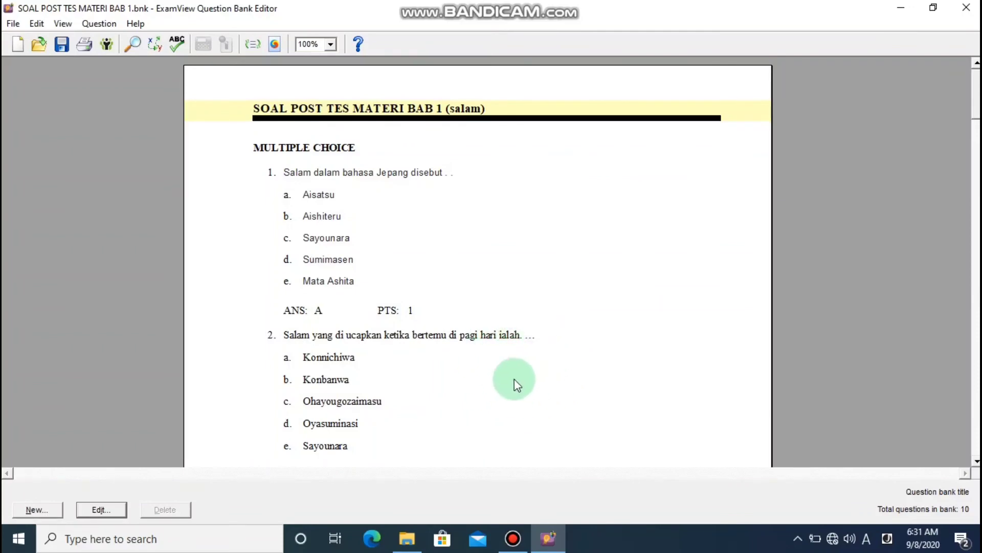
click(967, 7)
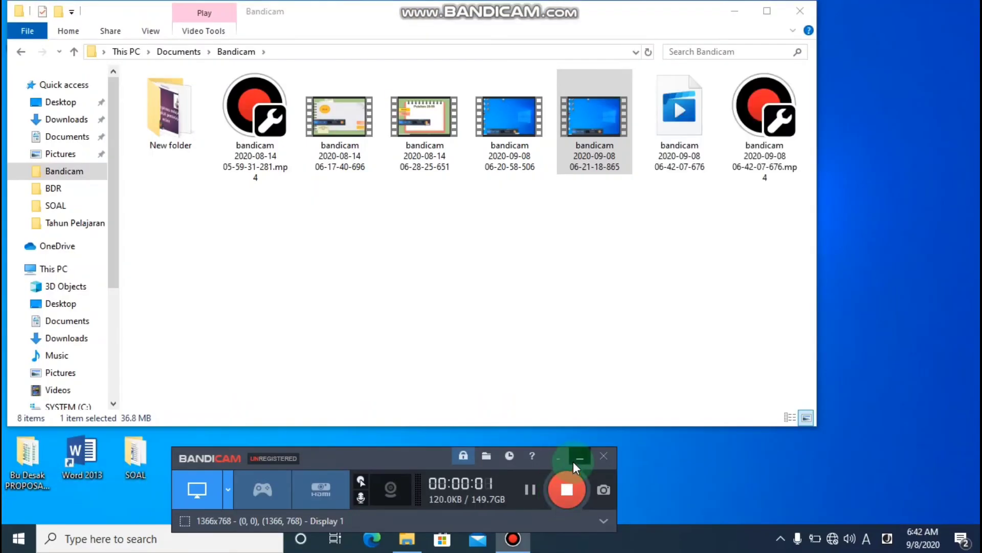
- Clear the open windows off the desktop and check the SOAL folder for the exported Blackboard ZIP file
click(580, 456)
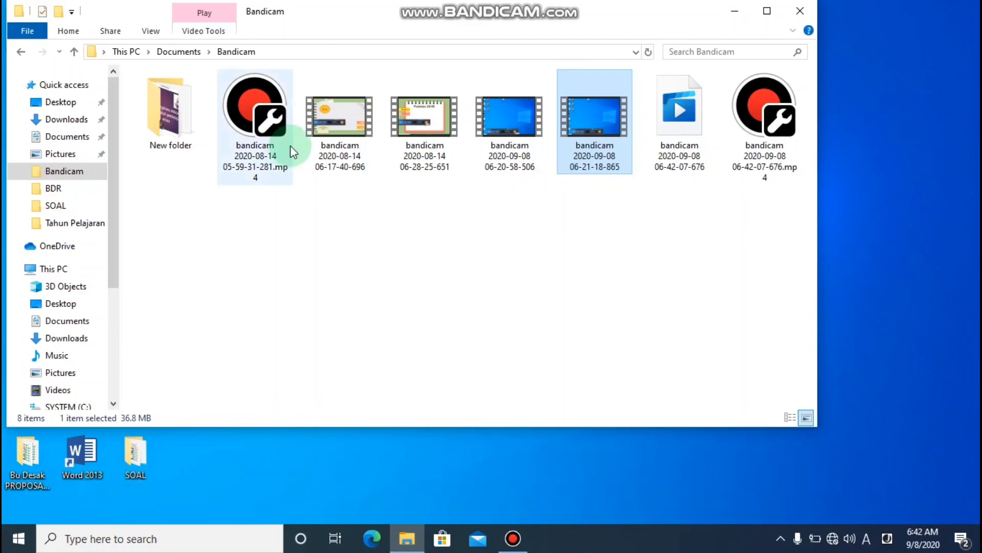
click(735, 11)
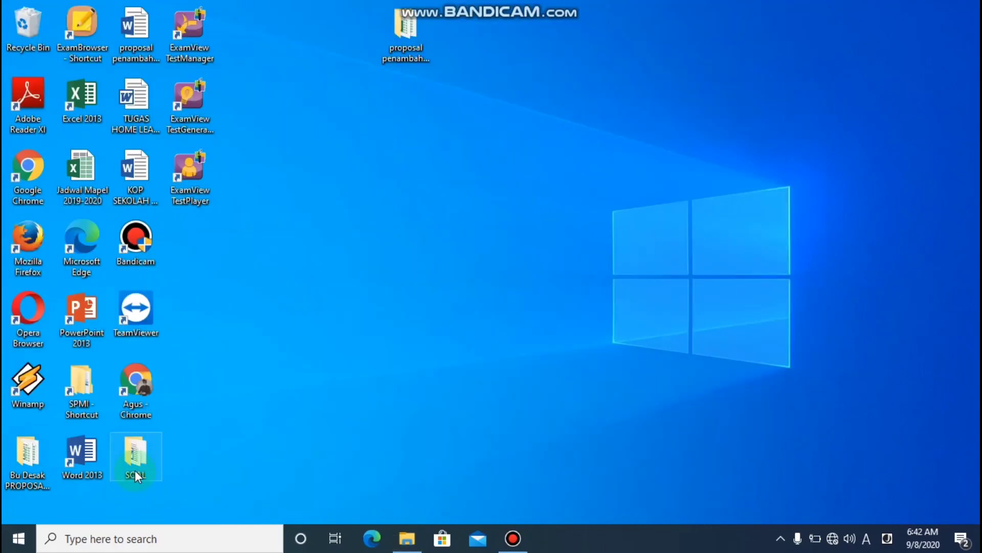
double_click(134, 470)
click(228, 115)
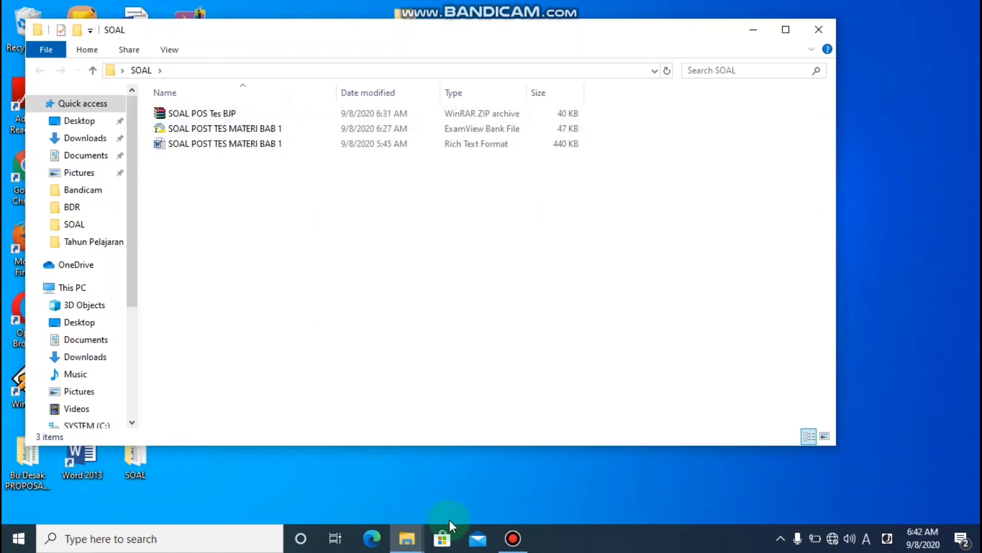
click(513, 539)
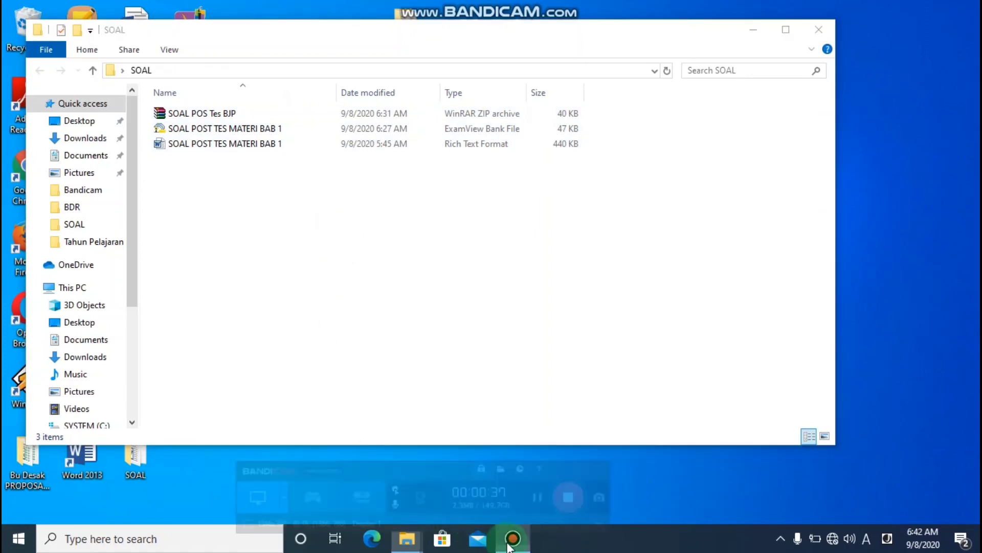